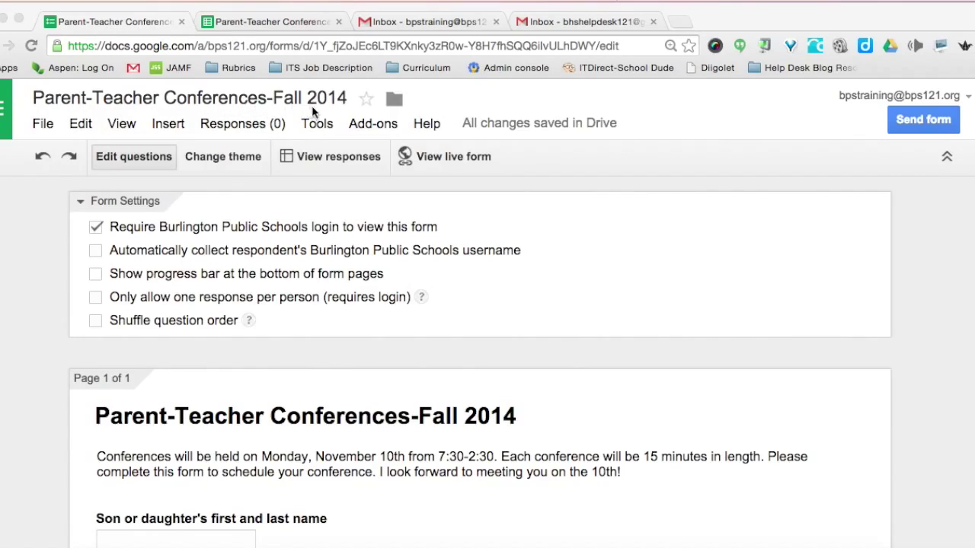
Uncheck 'Require Burlington Public Schools login to view this form' in the form settings.
click(96, 230)
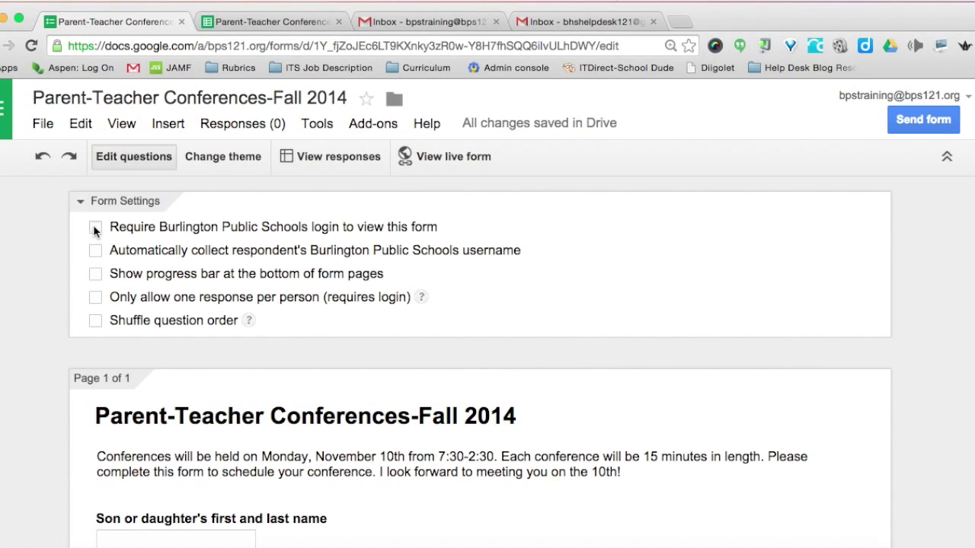
scroll(95, 233, down, 3)
scroll(96, 233, down, 2)
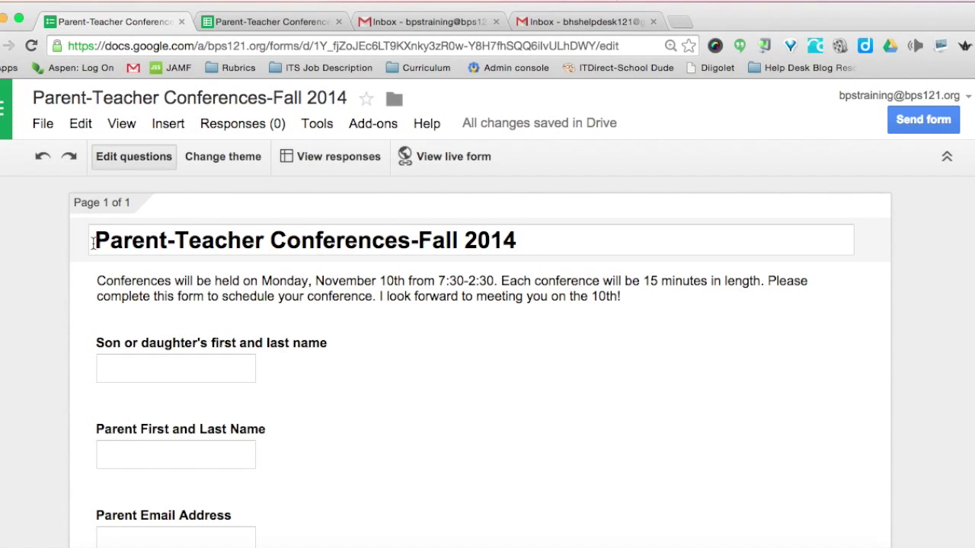
scroll(93, 242, down, 1)
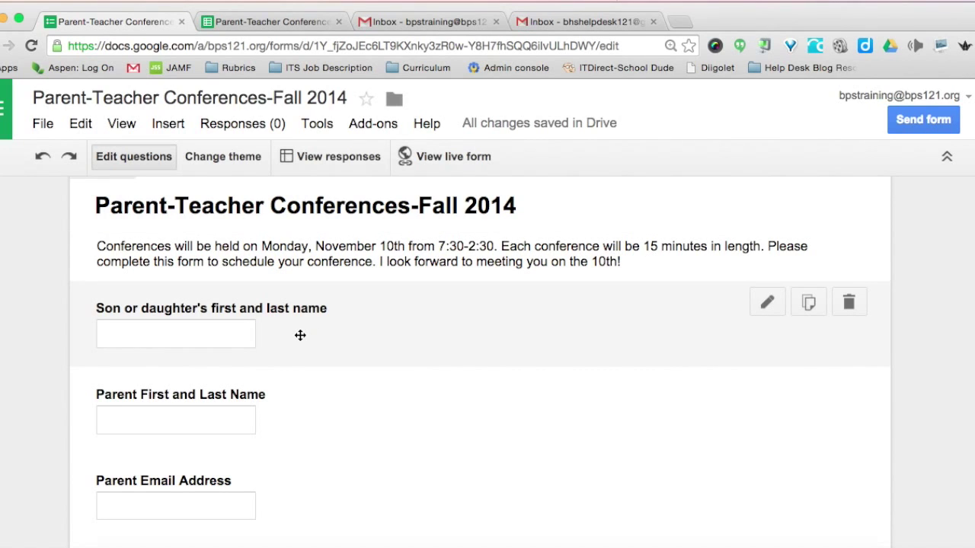
scroll(300, 335, down, 3)
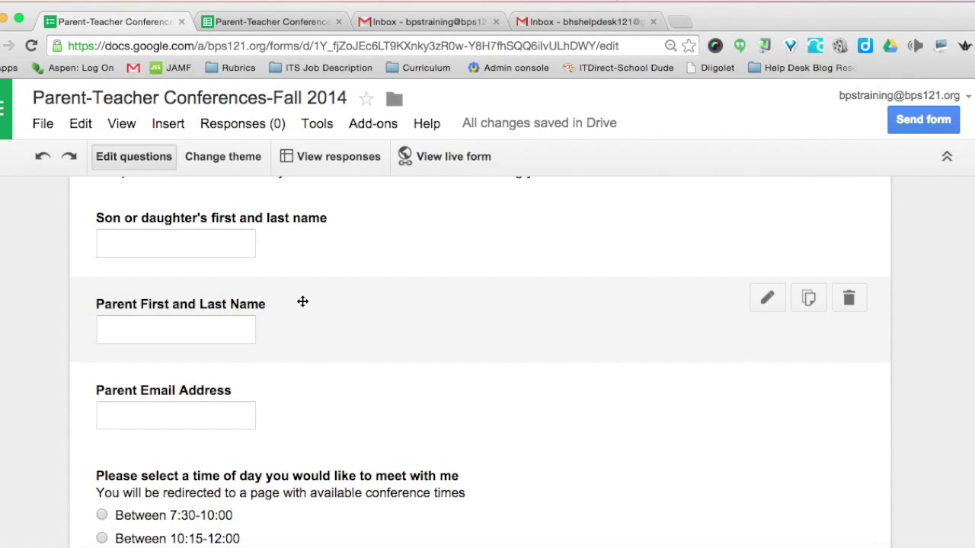
scroll(303, 301, down, 3)
scroll(299, 319, down, 4)
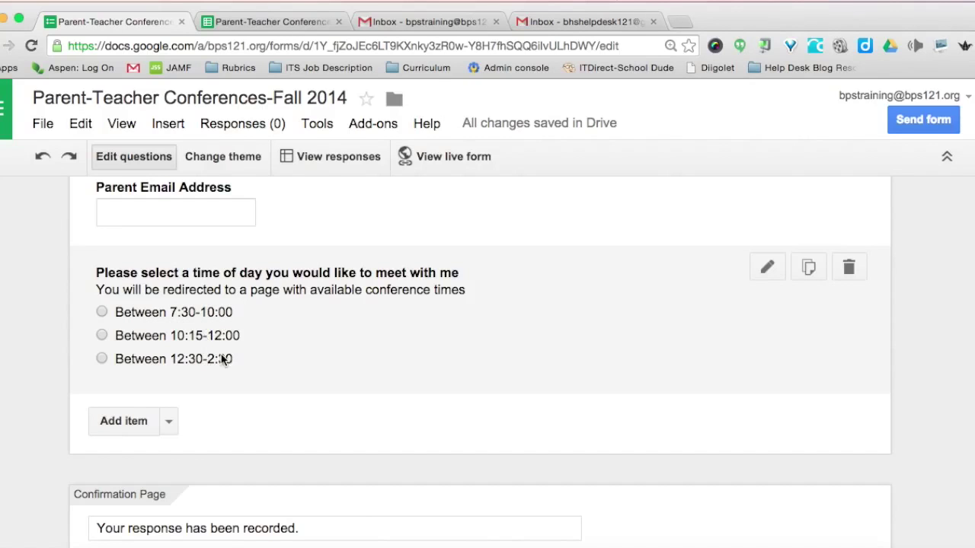
scroll(272, 364, down, 2)
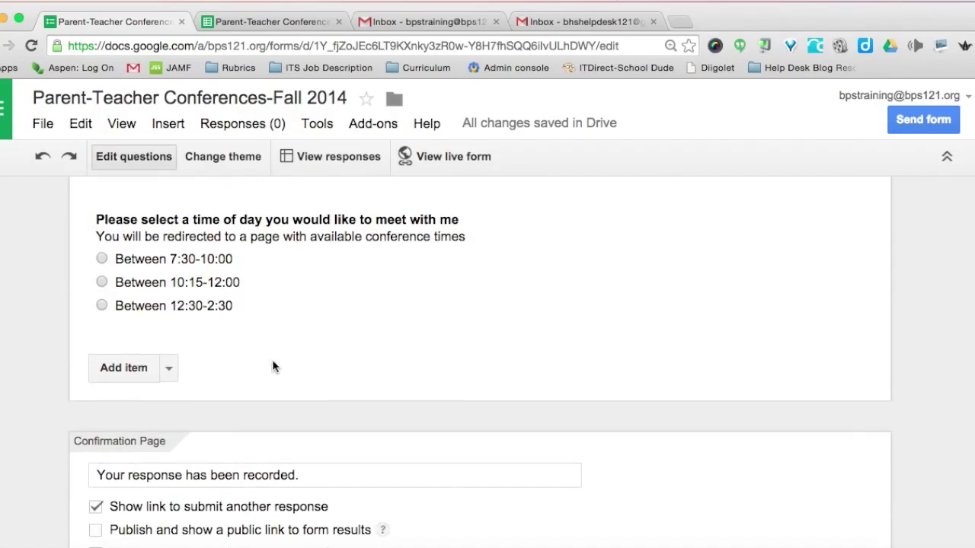
scroll(235, 363, down, 1)
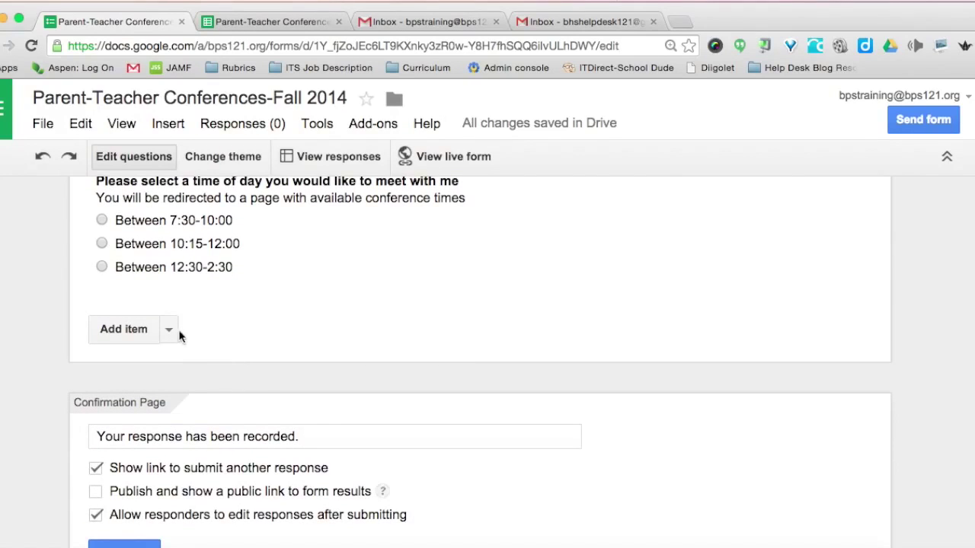
Add a page break for a new page titled 'Conference 7:30-10:00'.
click(169, 332)
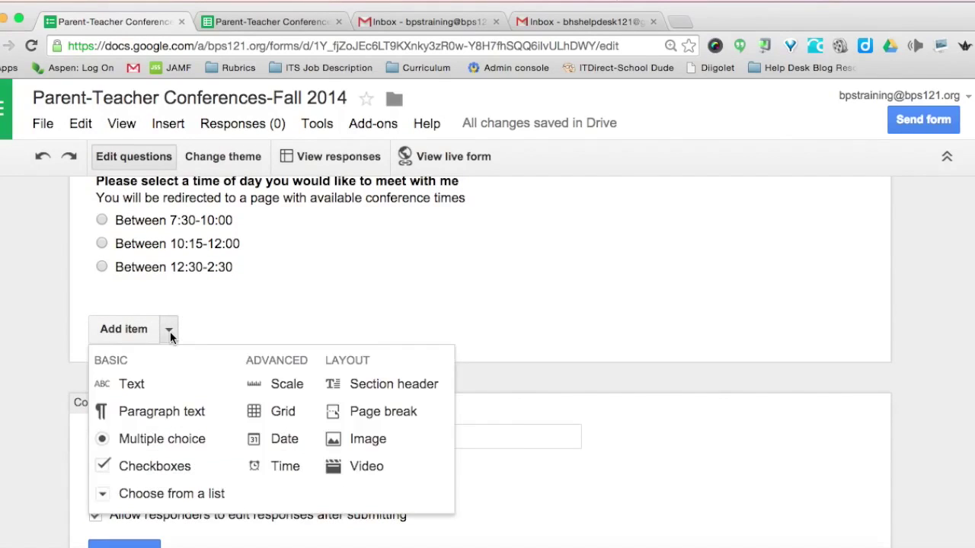
click(366, 416)
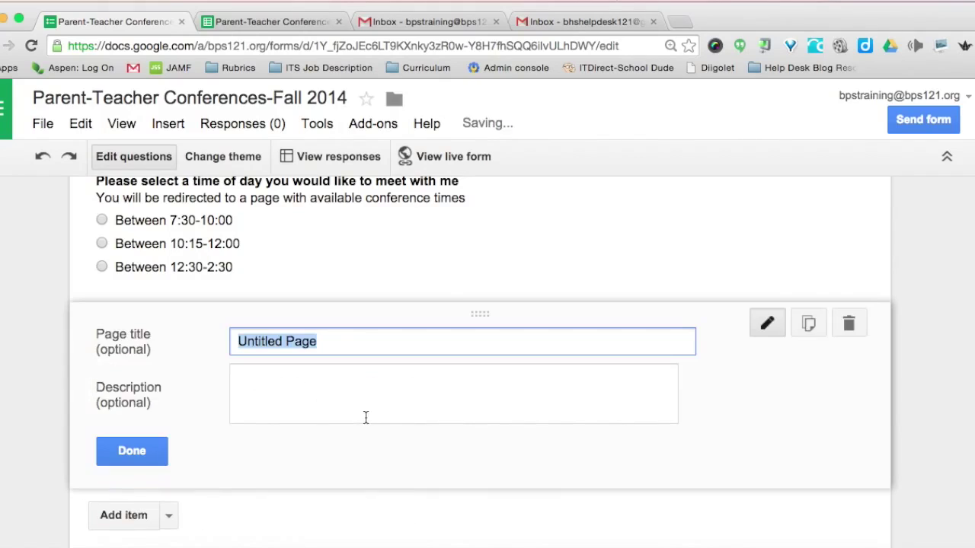
text(Confer)
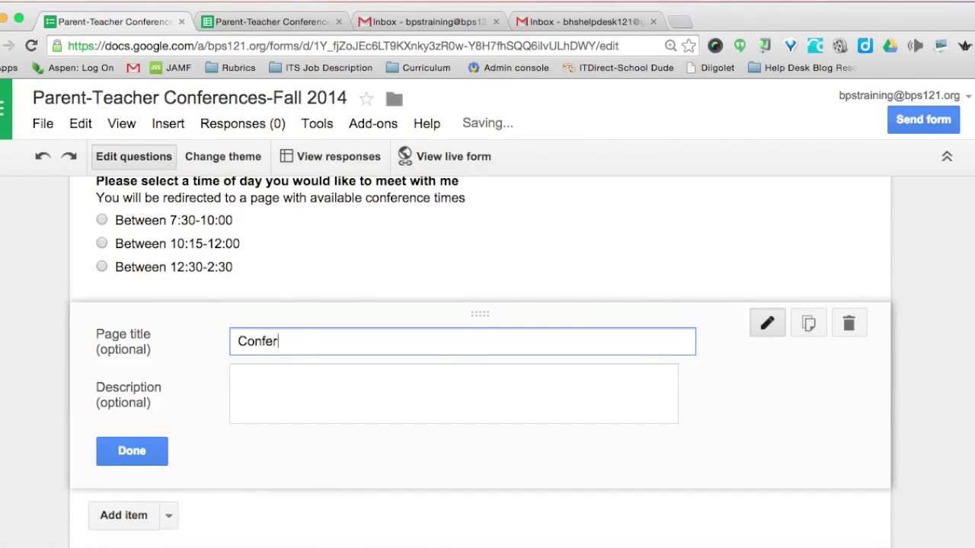
text(ence 7:30-10:00)
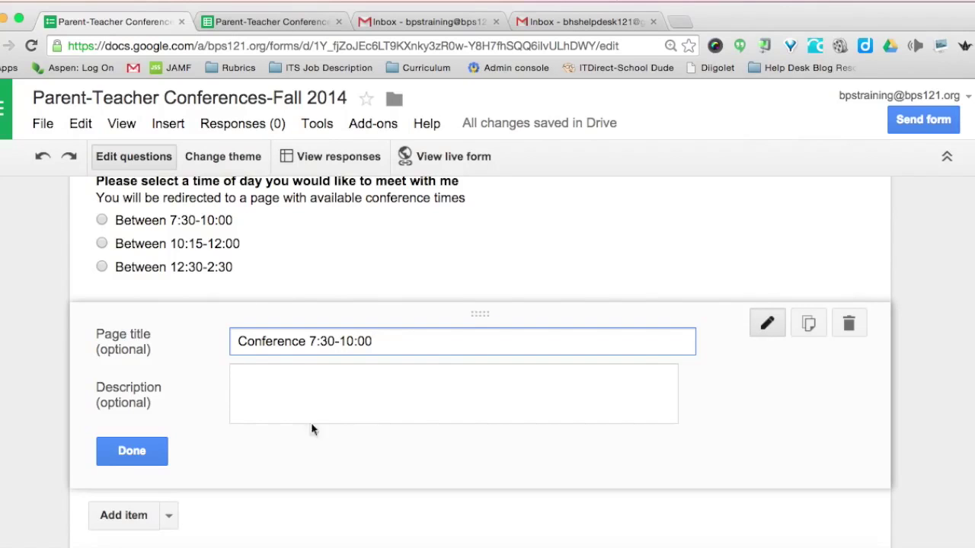
scroll(344, 414, down, 2)
click(134, 384)
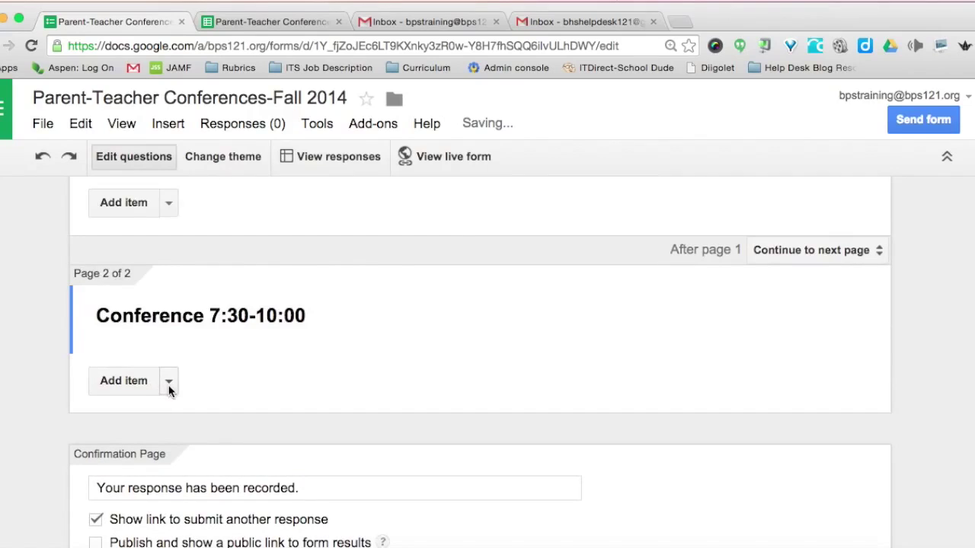
Add another page titled 'Conferences 10:15-12:00'.
click(169, 382)
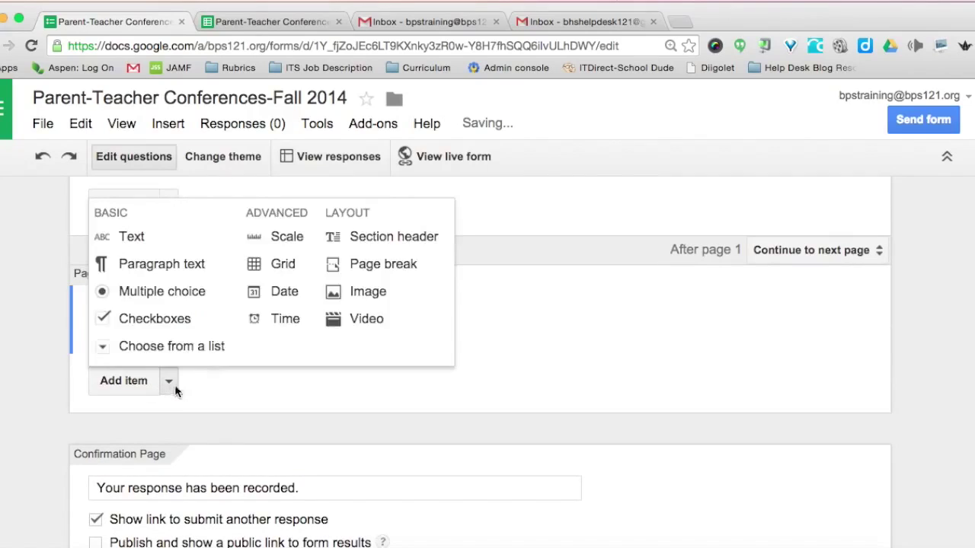
click(355, 263)
text(Conferences 10:15-12:00)
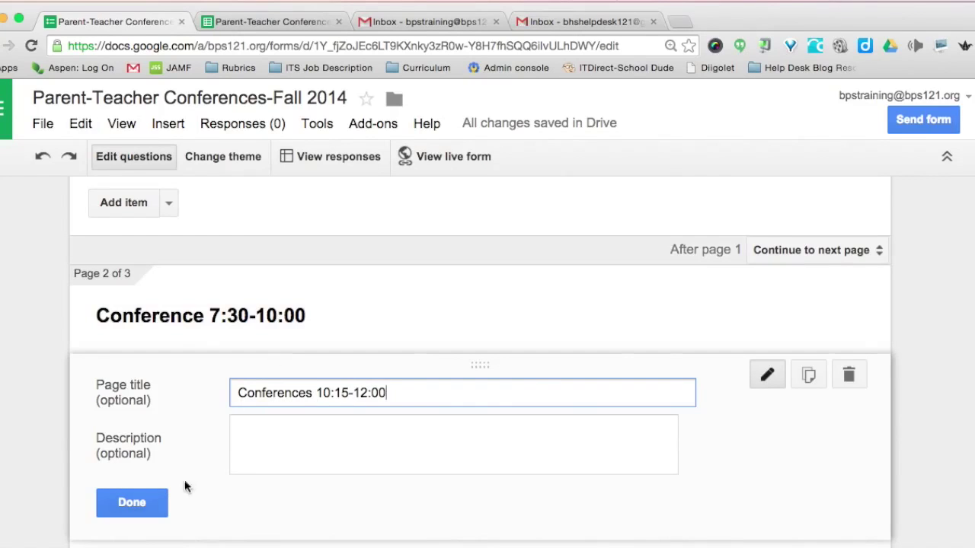
click(134, 504)
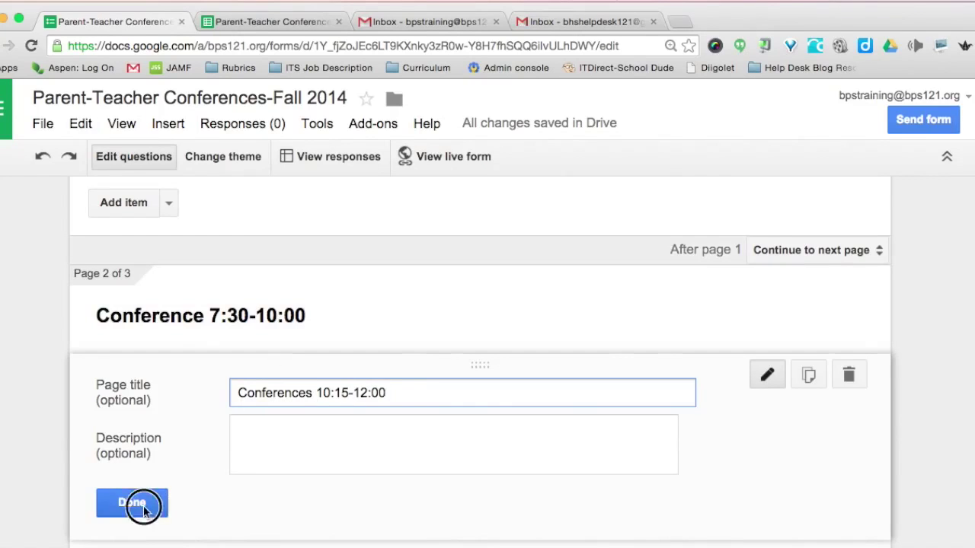
Add a fourth page titled 'Conferences 12:30-2:30', fixing the mistyped time.
scroll(144, 505, down, 3)
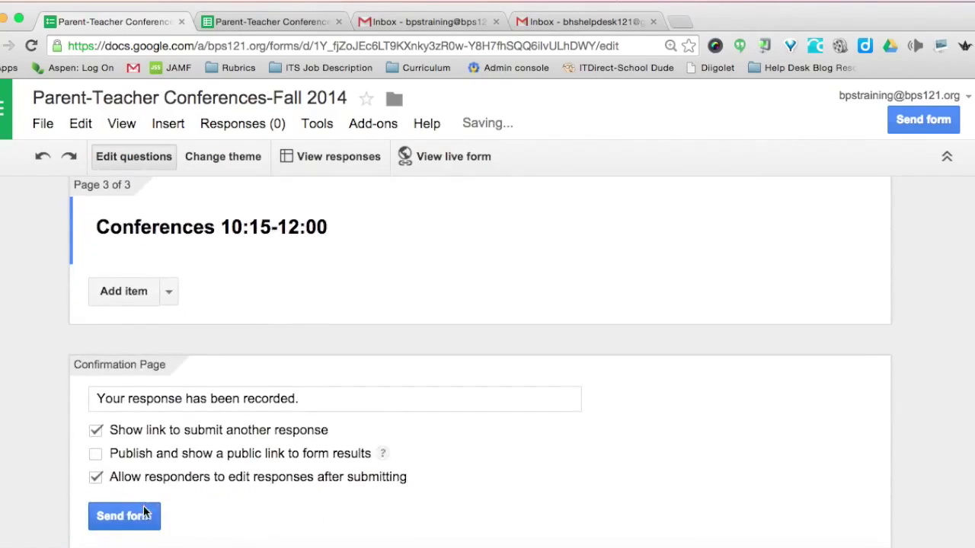
click(169, 292)
click(364, 375)
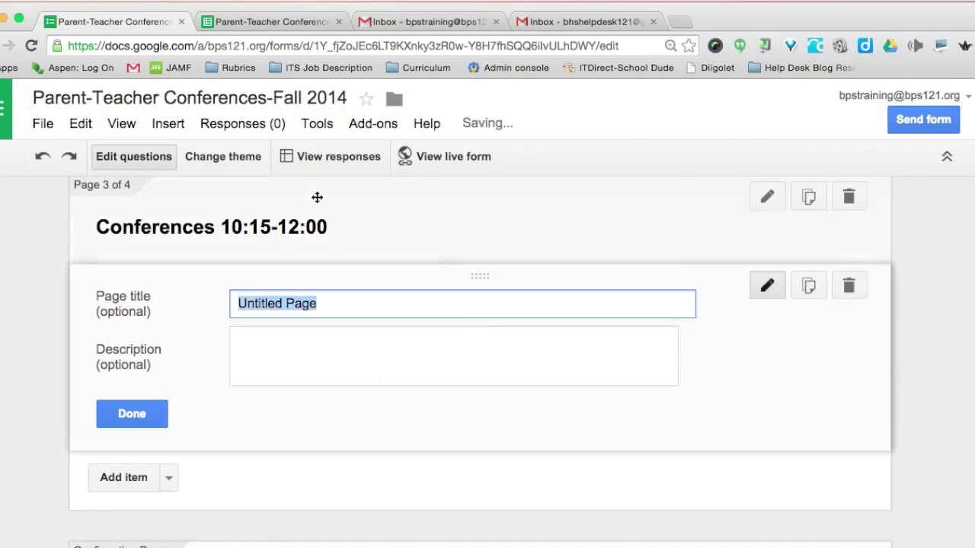
text(Conferences 1)
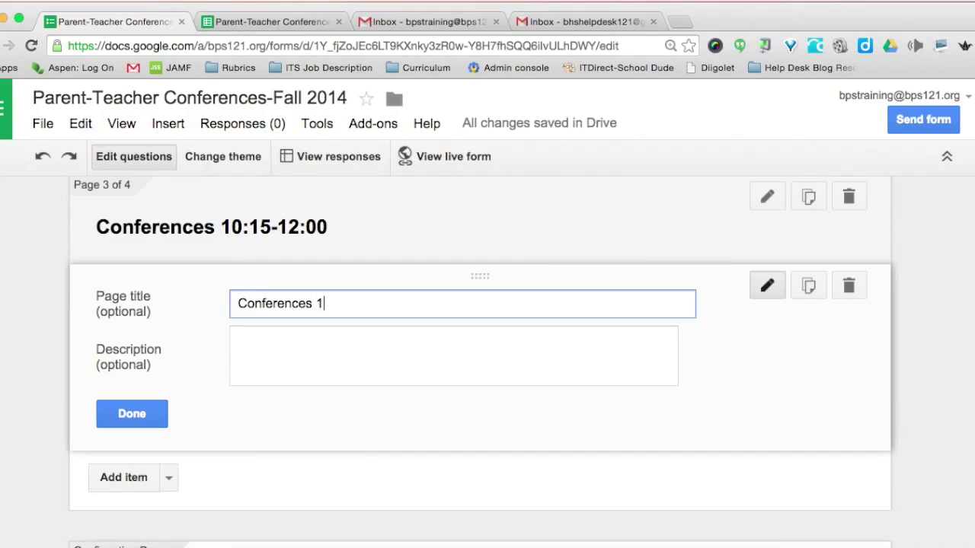
text(2:30-2:30)
click(134, 416)
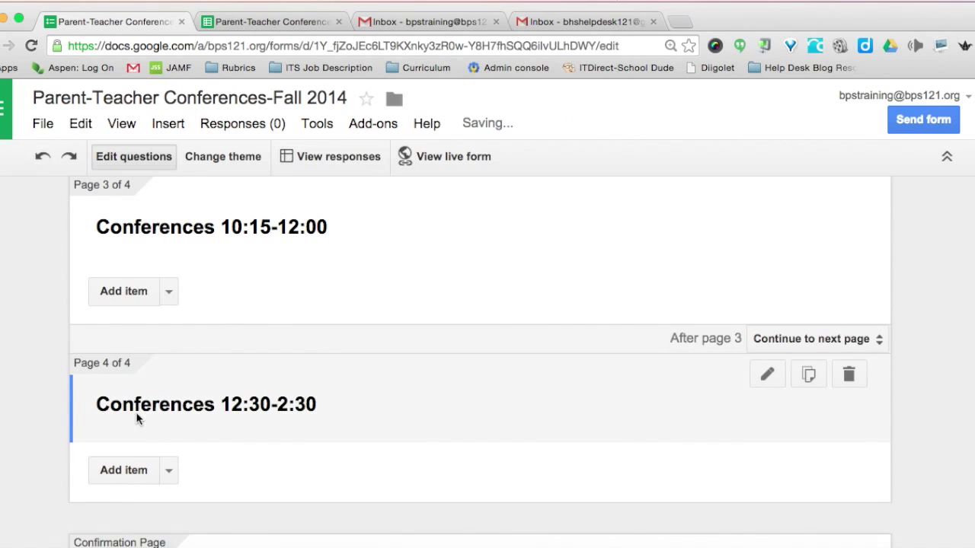
scroll(137, 417, down, 3)
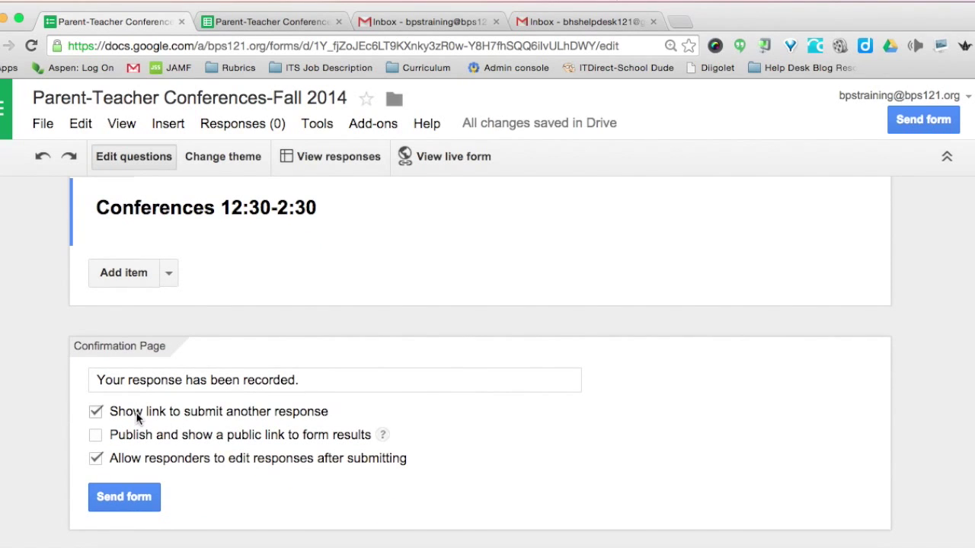
scroll(137, 416, up, 6)
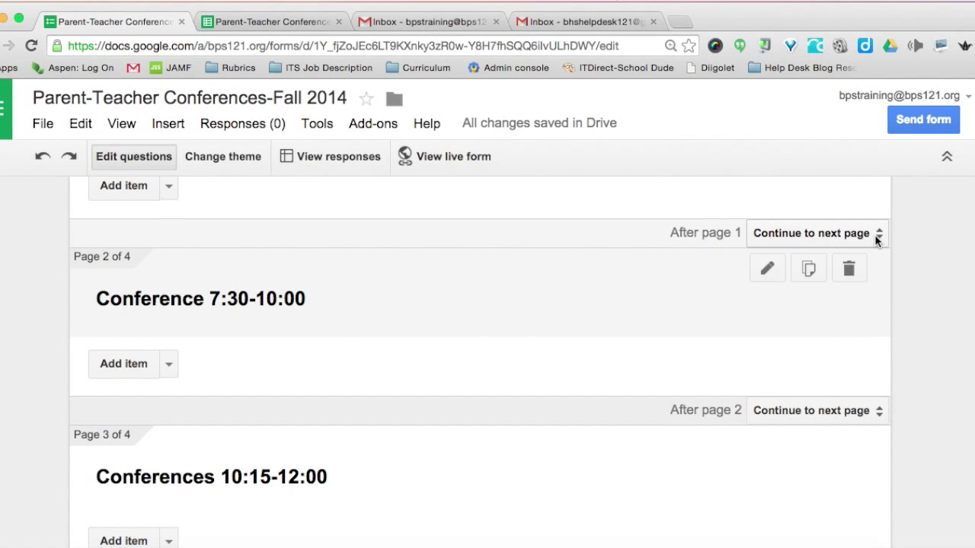
Set 'After page 1', 'After page 2' and 'After page 3' to Submit form.
click(876, 239)
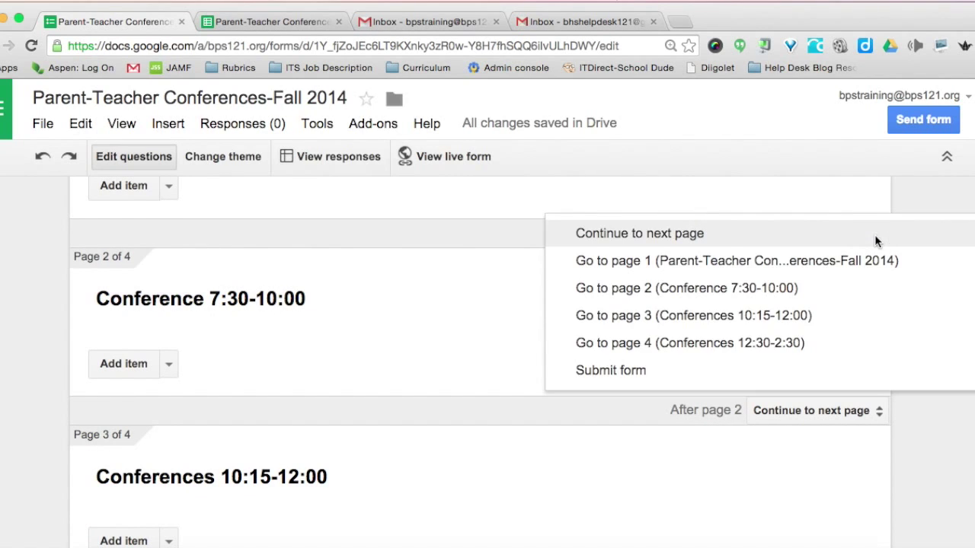
click(603, 378)
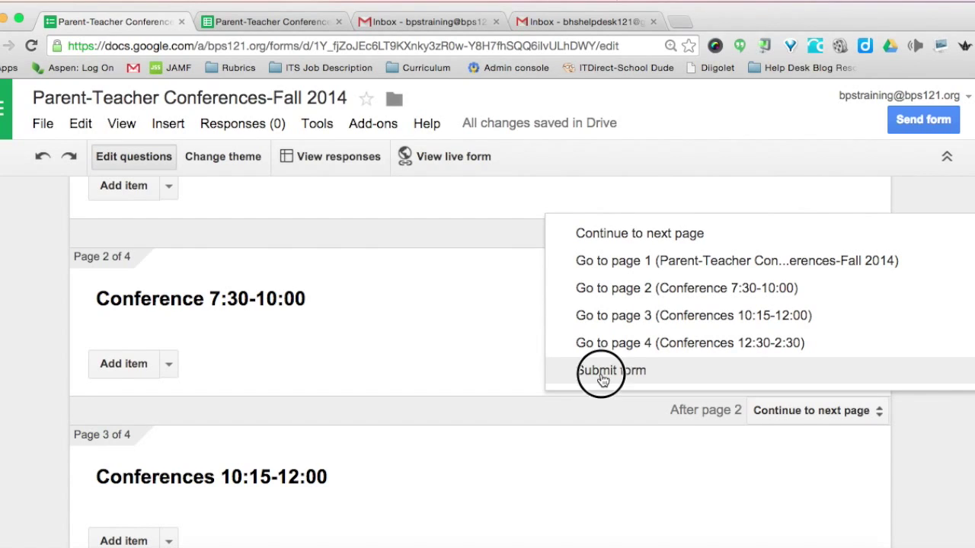
click(798, 409)
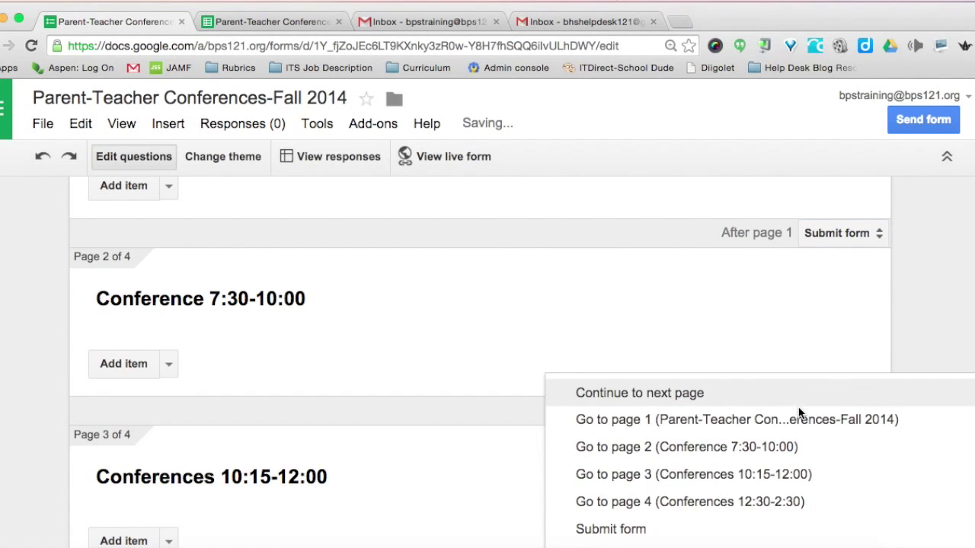
click(629, 533)
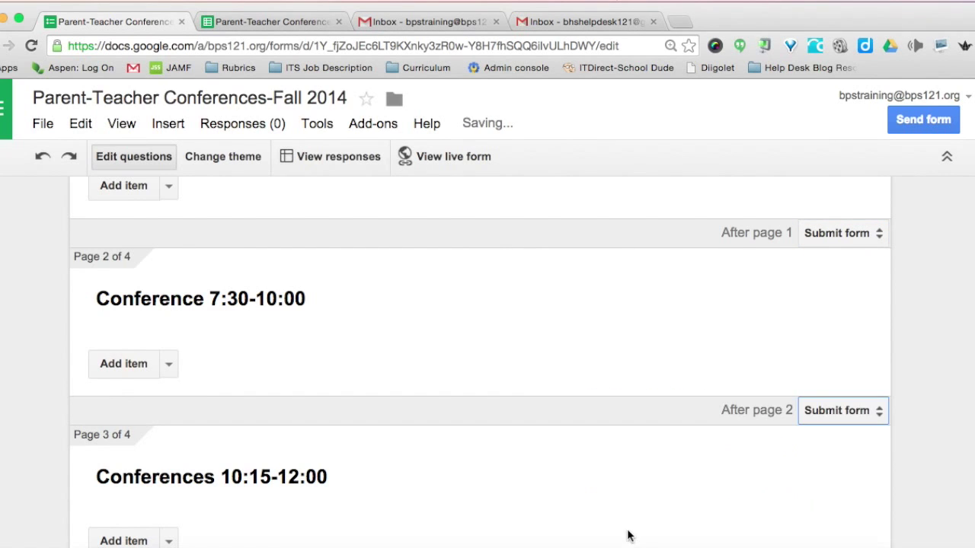
scroll(622, 466, down, 4)
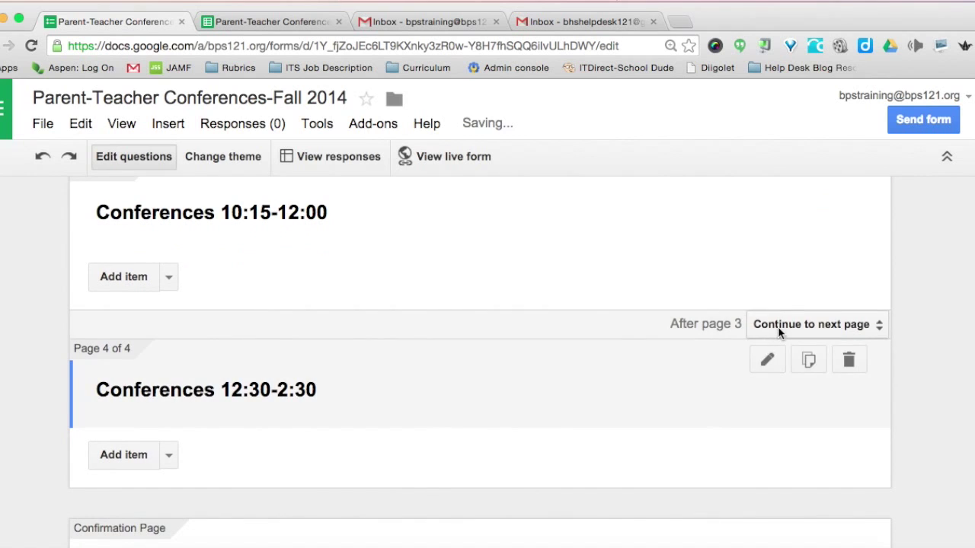
click(779, 326)
click(631, 470)
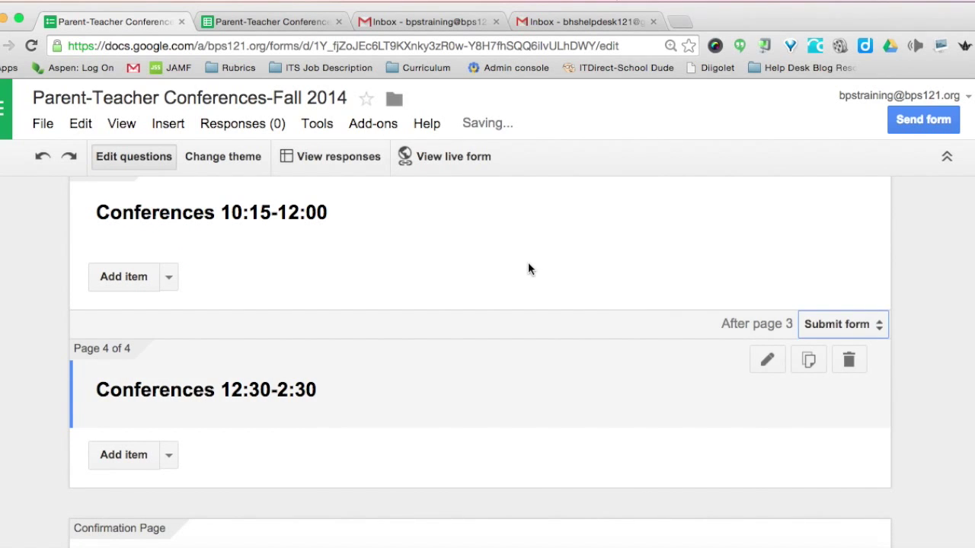
scroll(529, 264, up, 6)
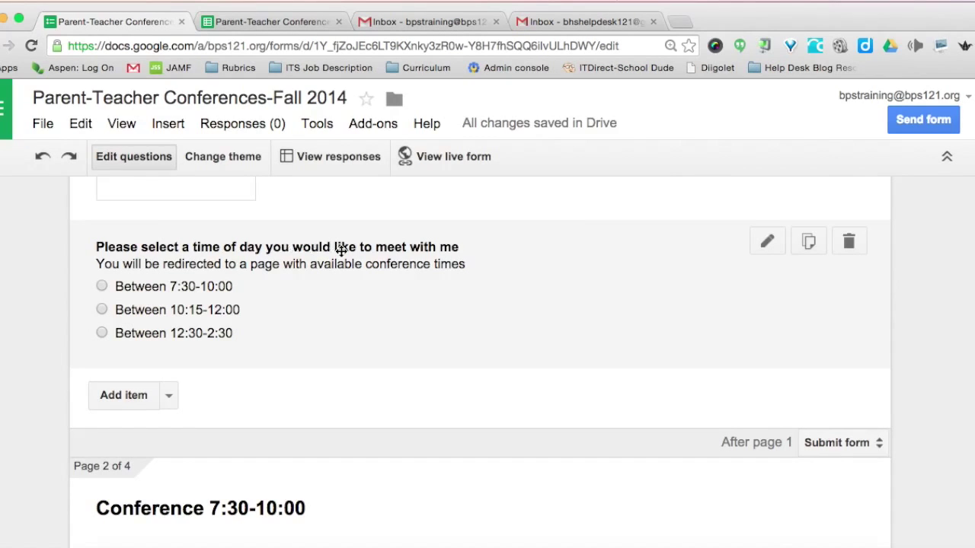
Send the 7:30-10:00, 10:15-12:00 and third time-of-day answers to pages 2, 3 and 4.
click(765, 242)
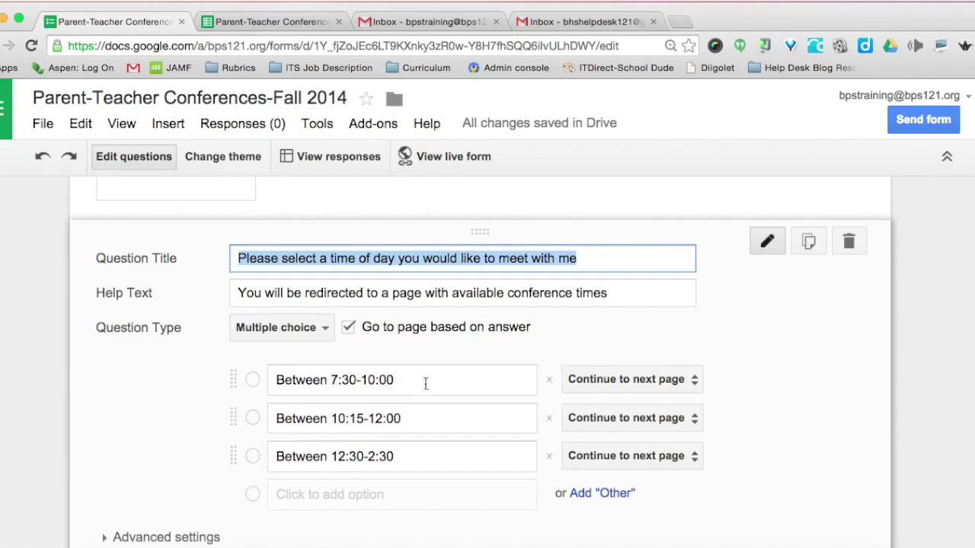
scroll(431, 385, down, 3)
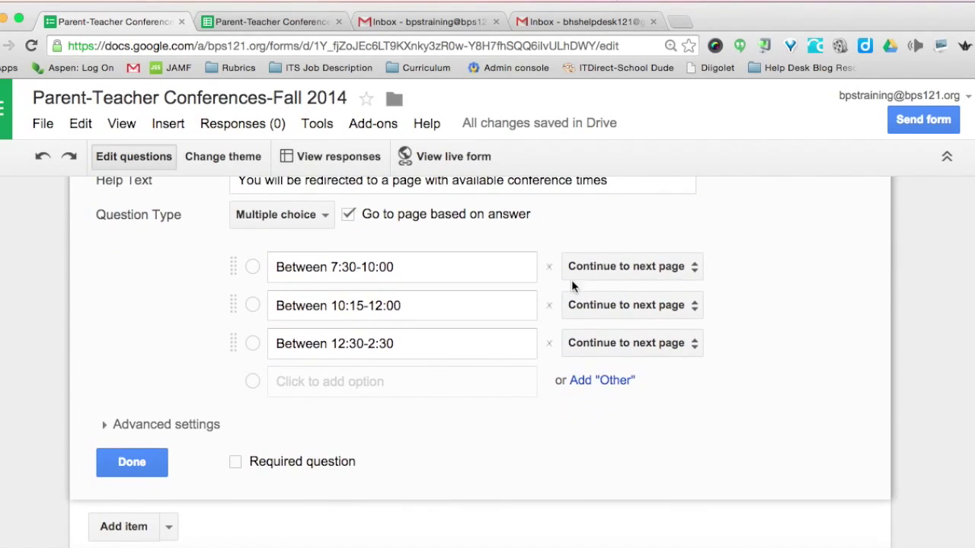
click(629, 267)
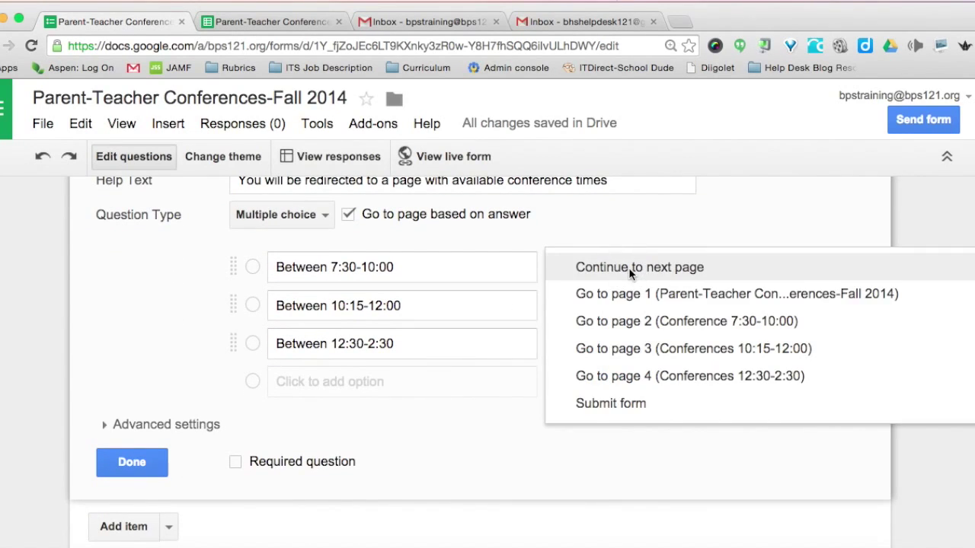
click(633, 323)
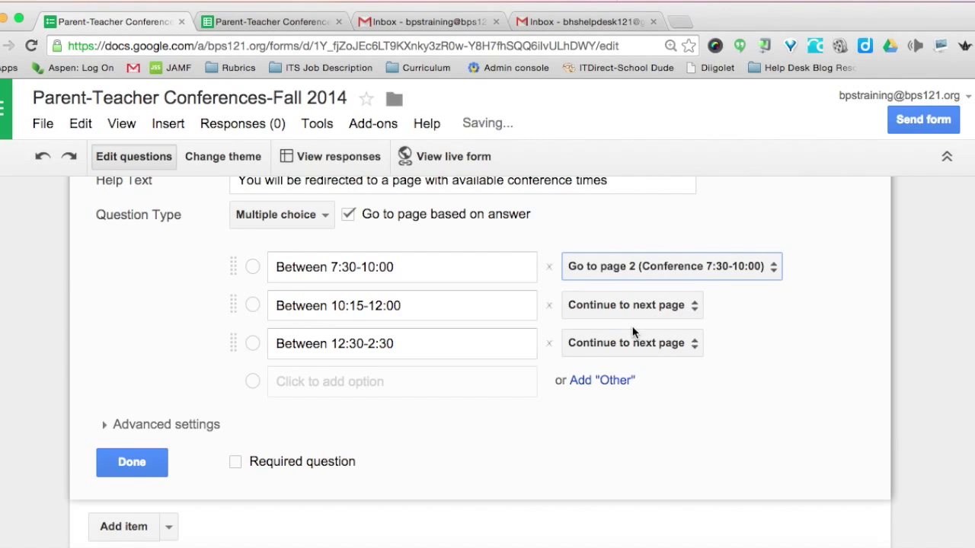
click(593, 308)
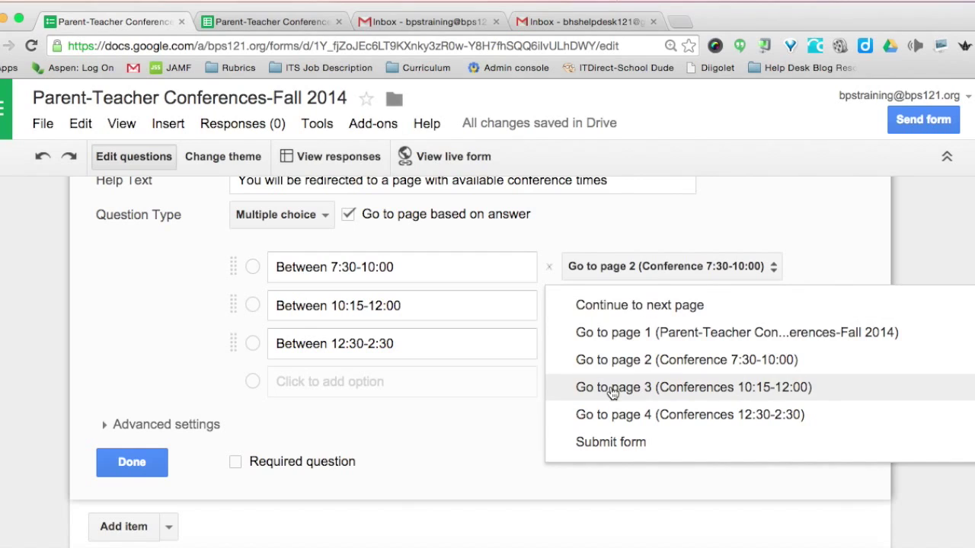
click(673, 390)
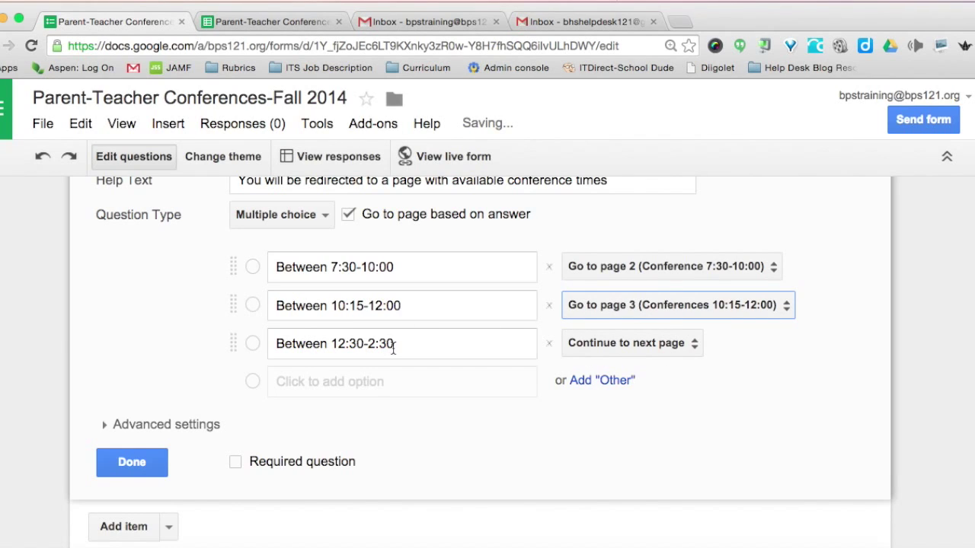
click(621, 346)
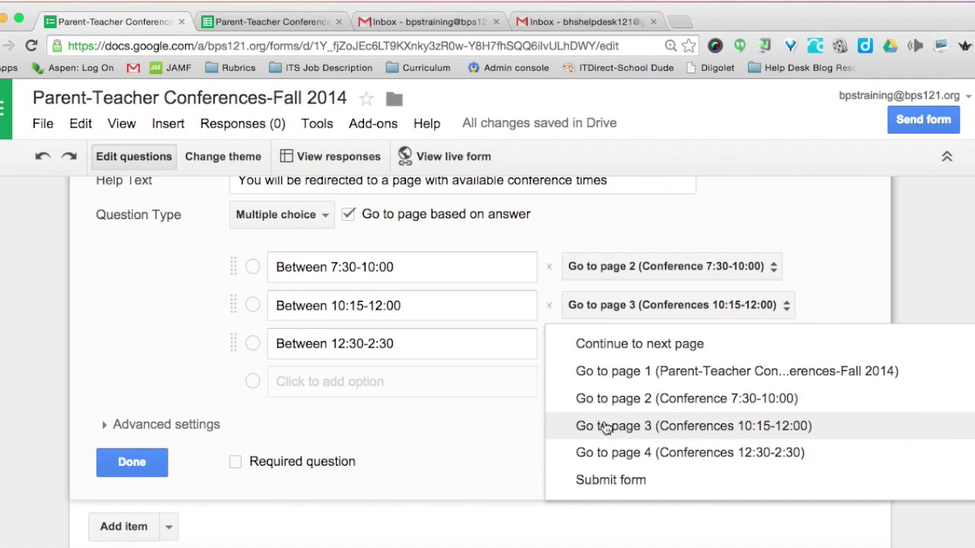
click(606, 457)
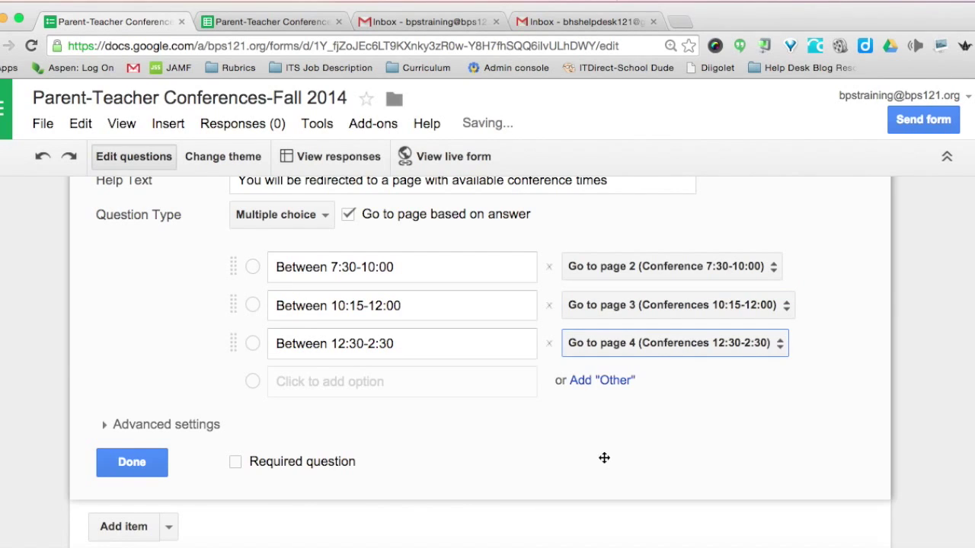
click(143, 461)
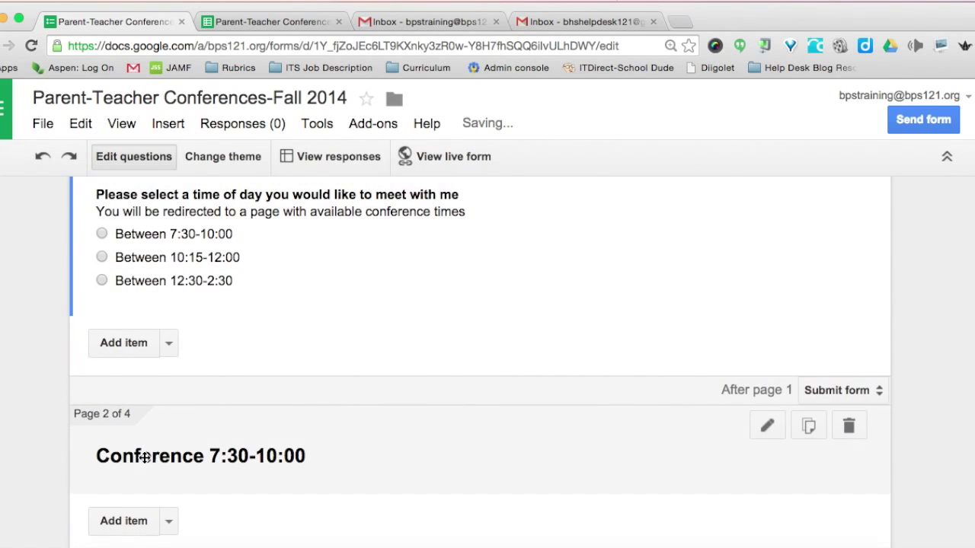
scroll(259, 431, down, 5)
scroll(260, 433, down, 1)
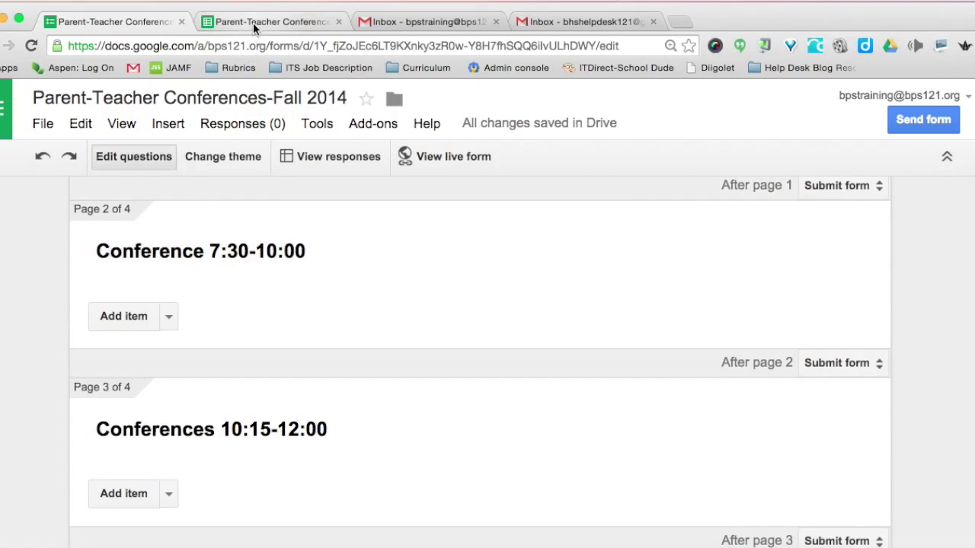
In the conference spreadsheet, check column A's number format and enter 7:30 in A1.
click(254, 25)
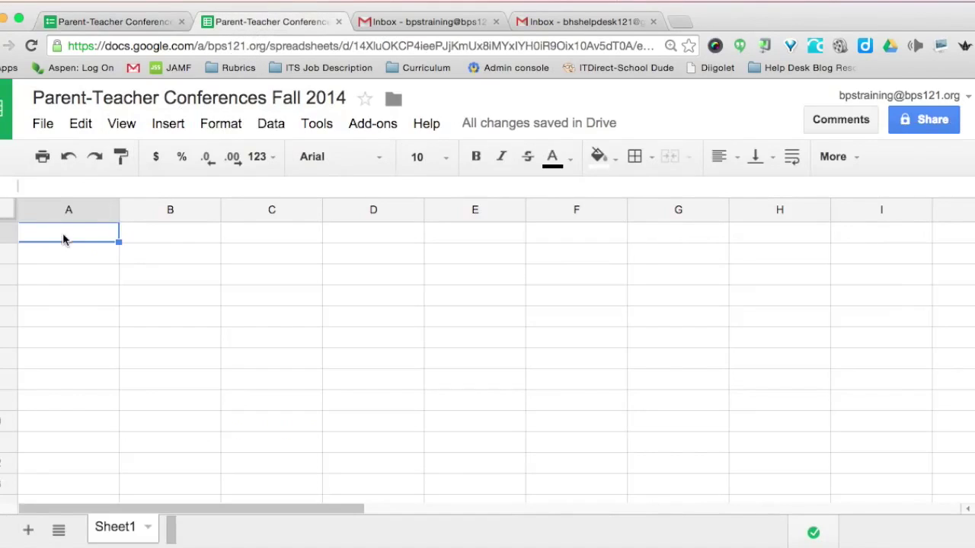
click(48, 209)
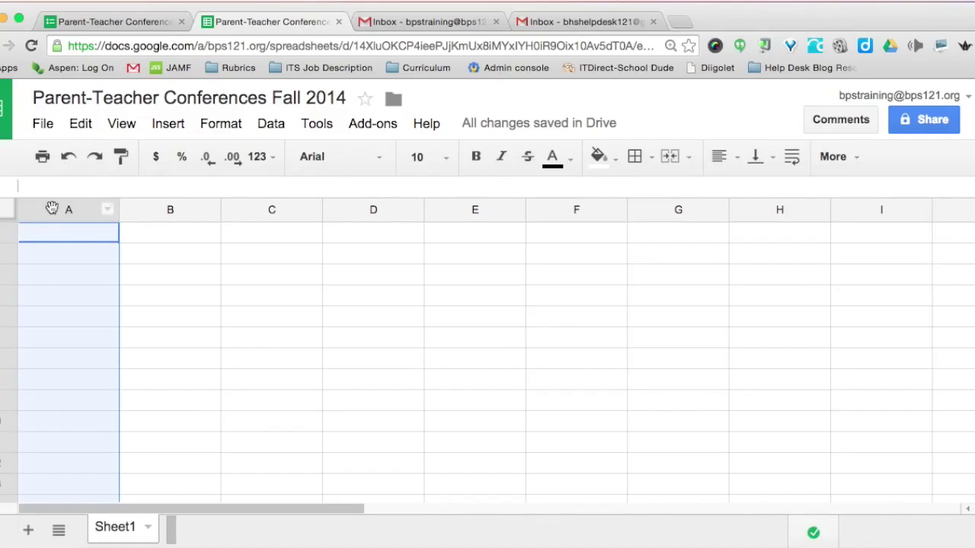
click(266, 162)
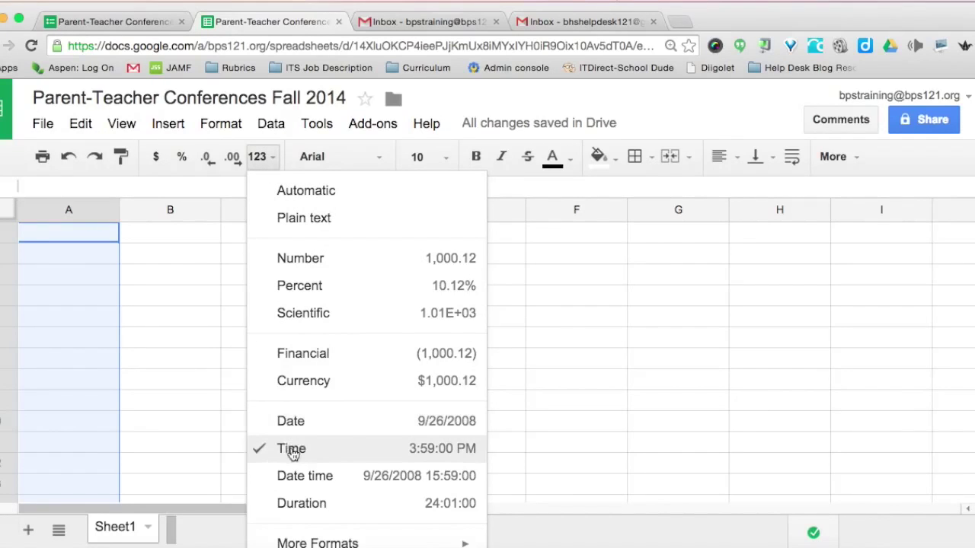
click(55, 240)
text(7)
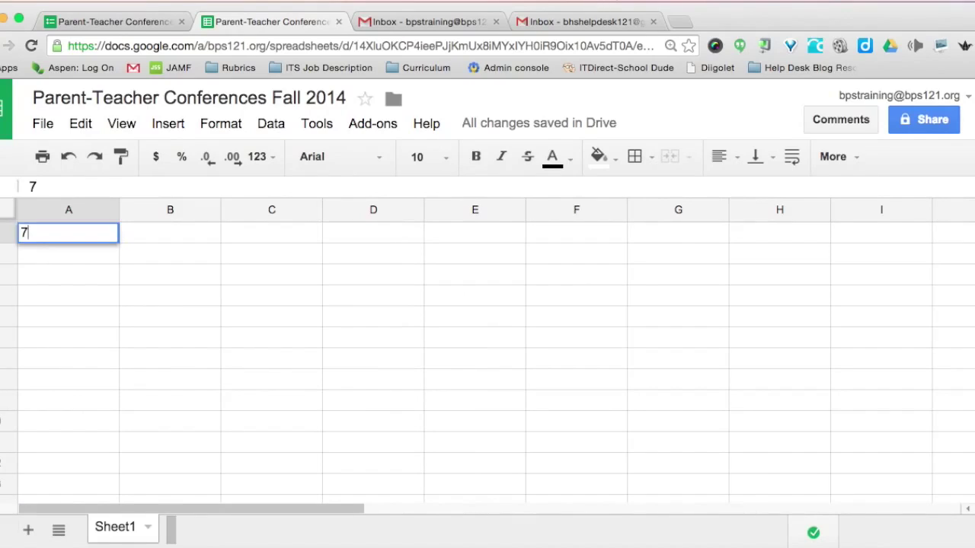
text(:30)
key(Return)
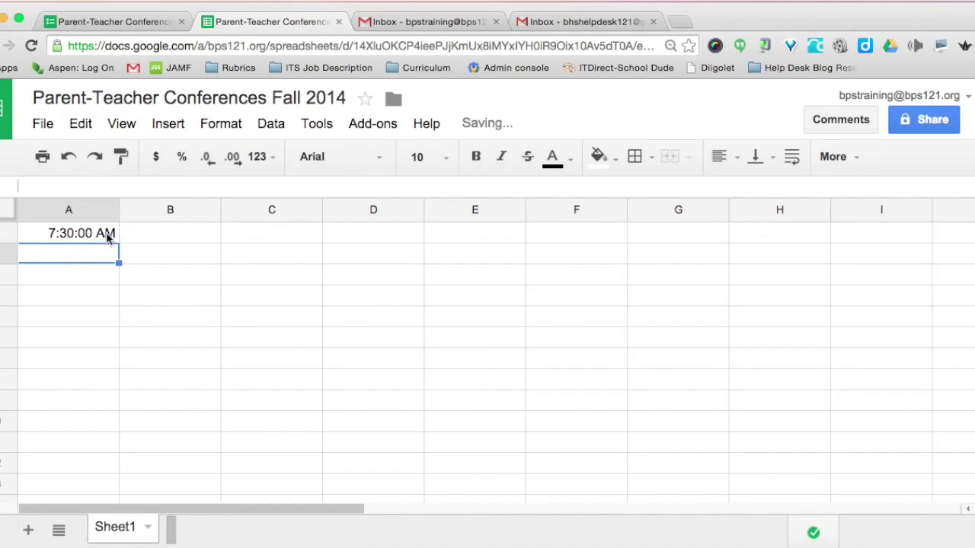
Enter =A1+time(0,15,0) in A2 so it shows 7:45:00 AM.
click(44, 233)
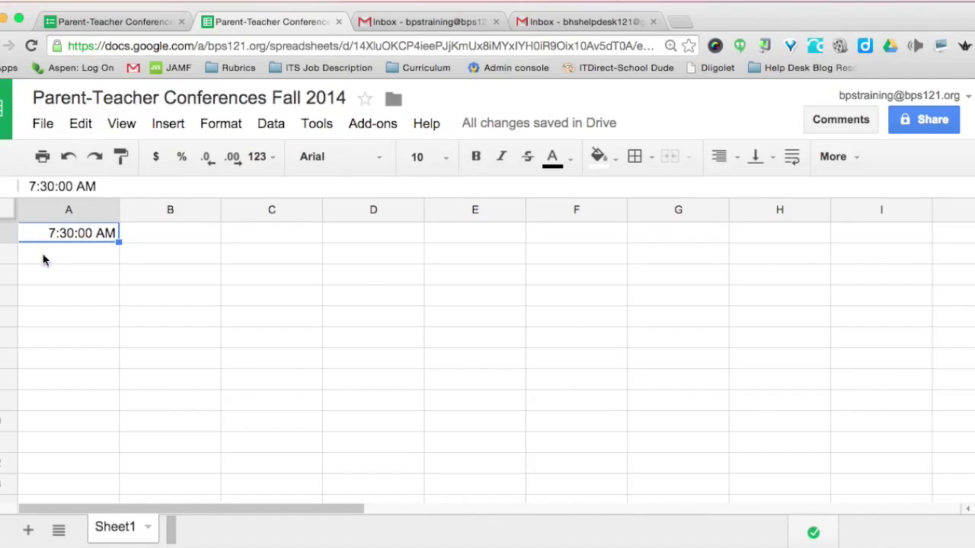
click(42, 259)
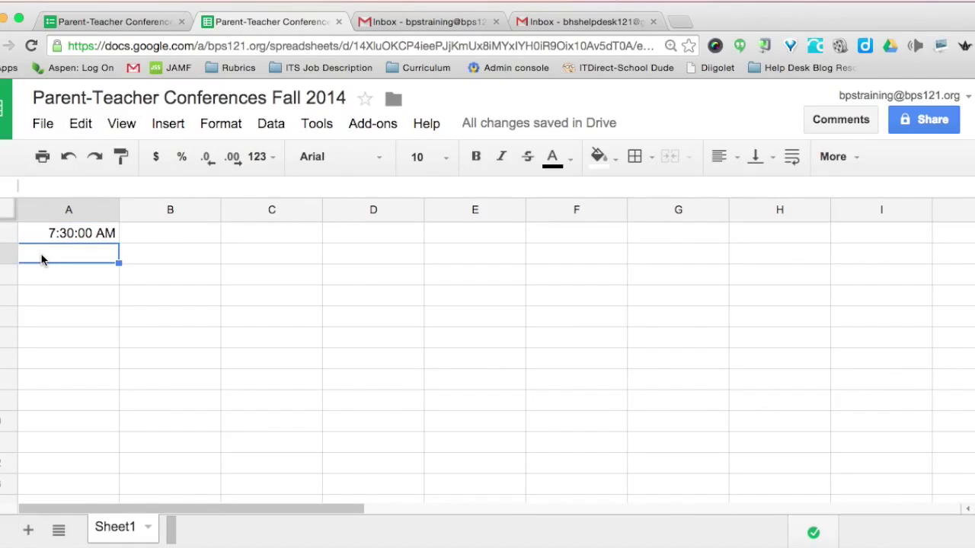
text(=)
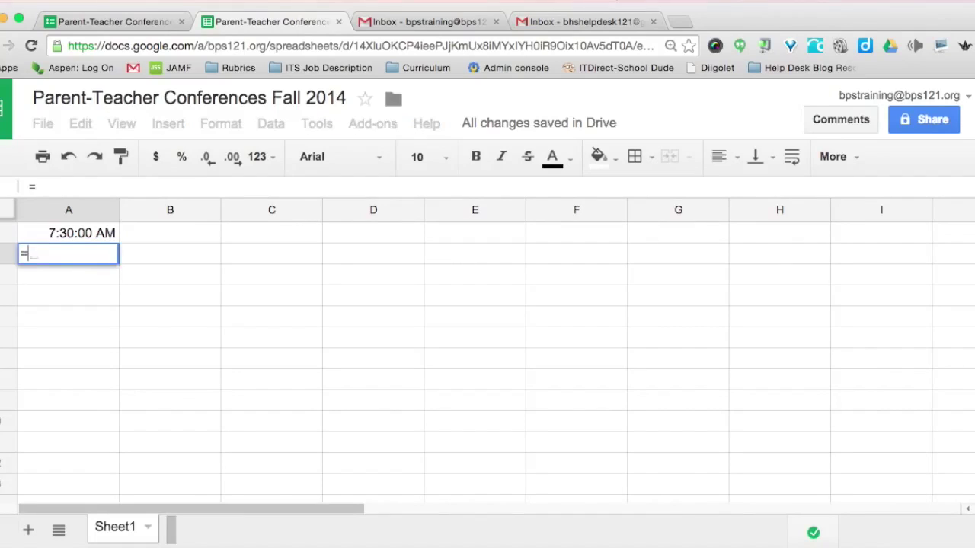
click(38, 235)
text(+time)
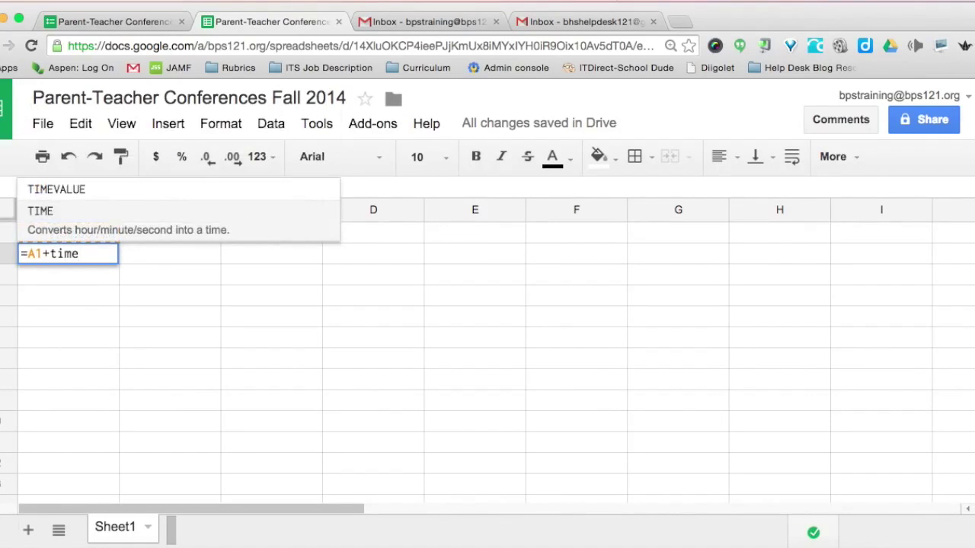
text((0)
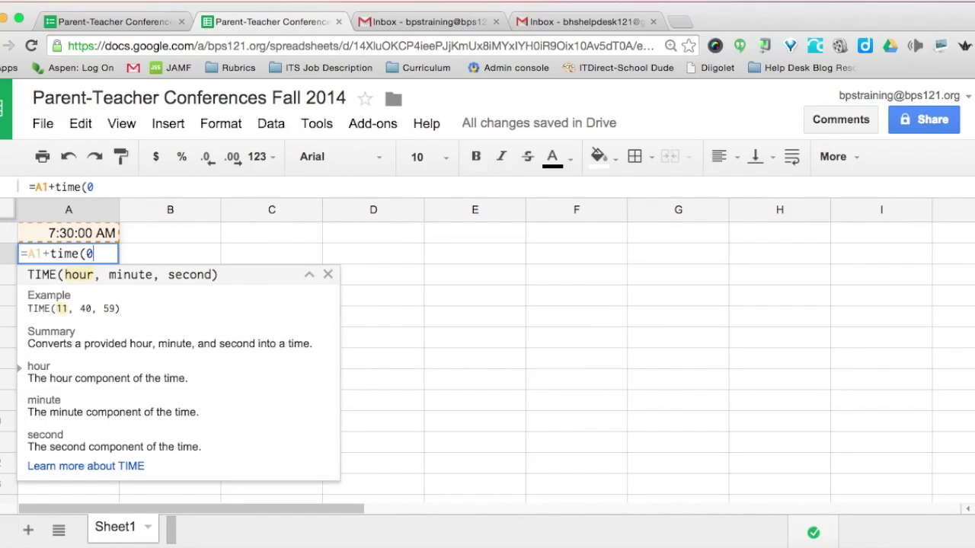
text(,15)
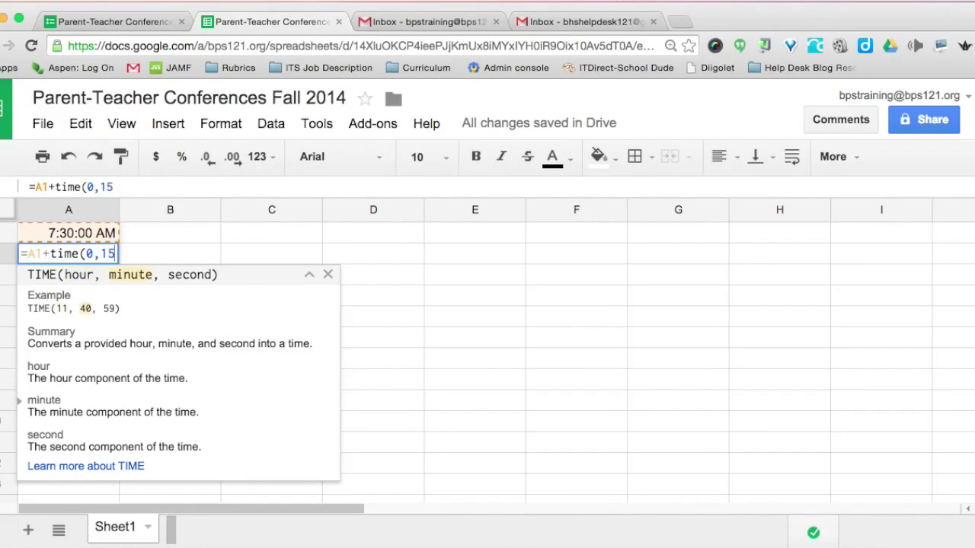
text(,)
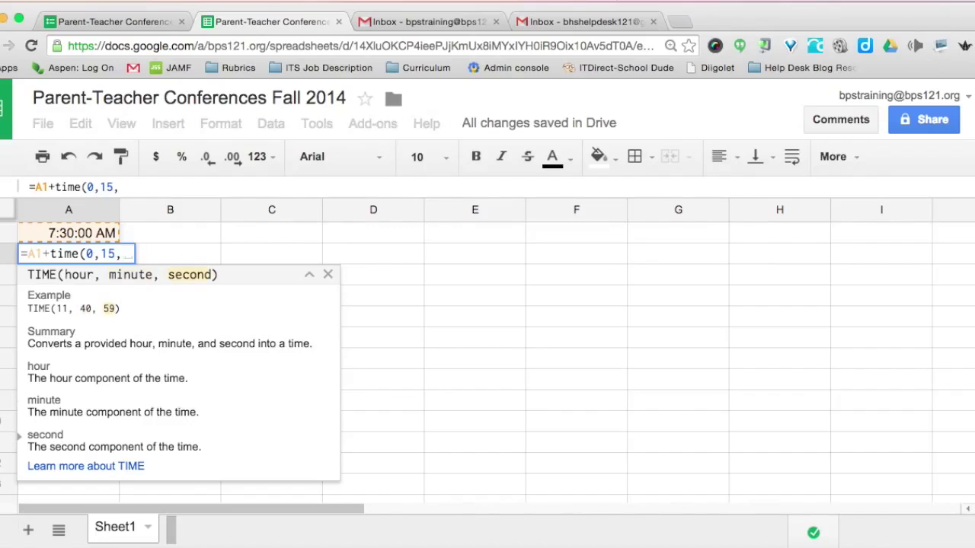
text(0))
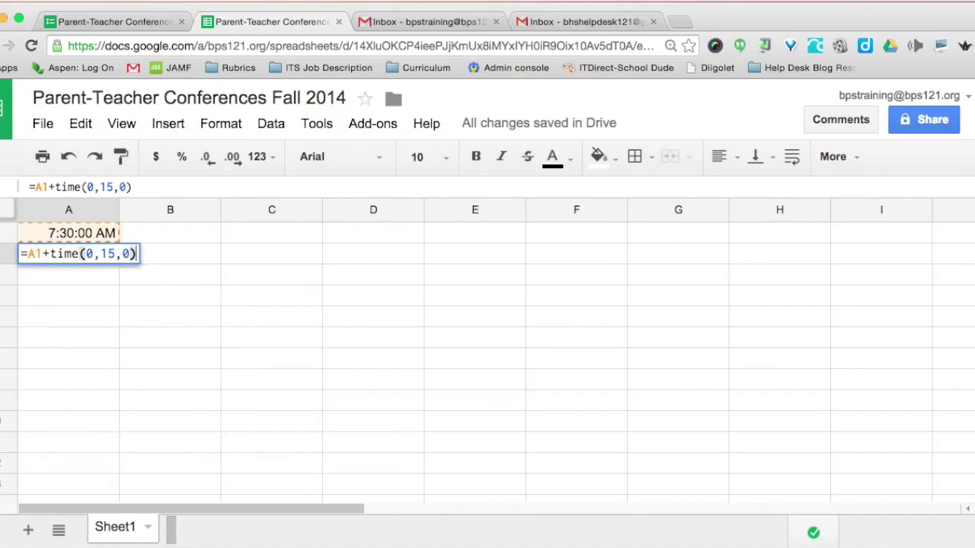
key(Return)
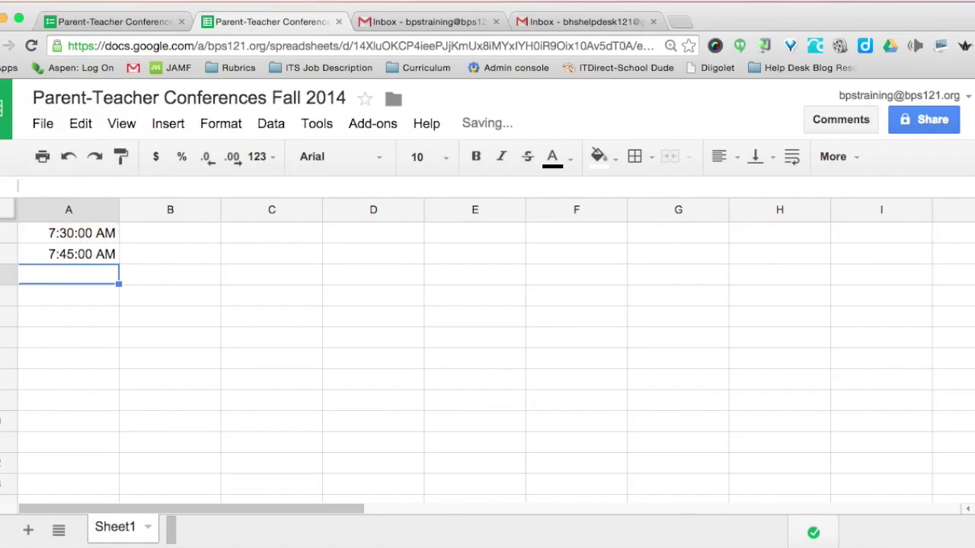
Fill A2's formula down column A to 2:30 PM, then select the 7:30–10:00 times.
click(38, 253)
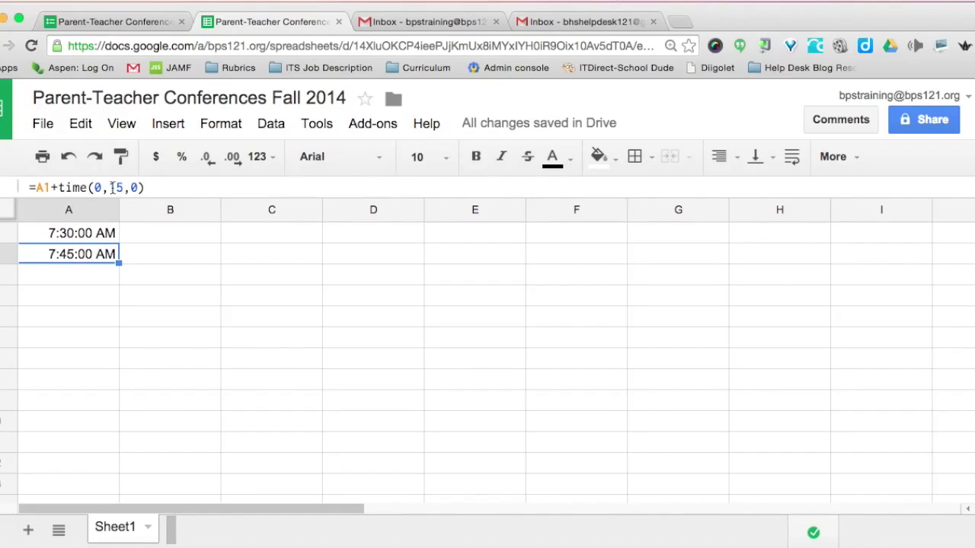
drag(118, 262, 51, 512)
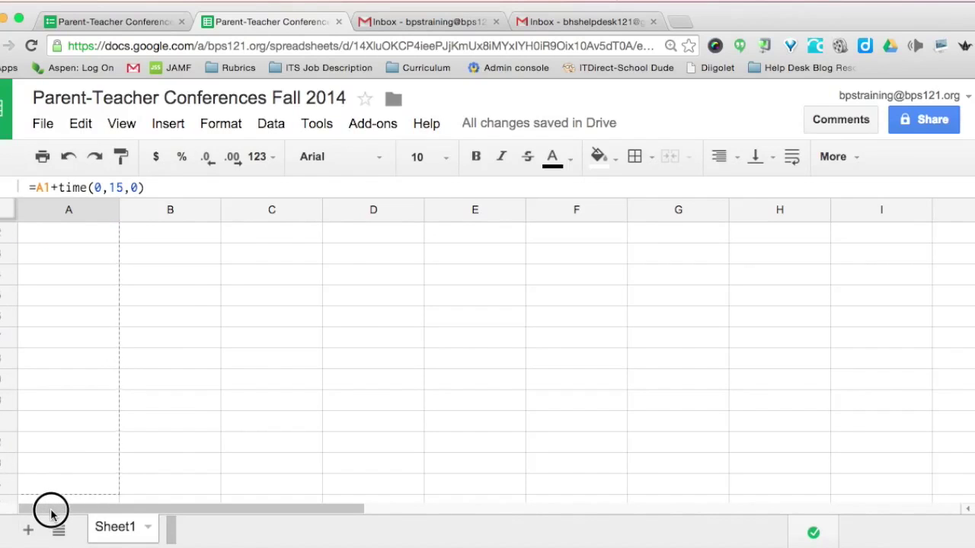
drag(51, 512, 46, 445)
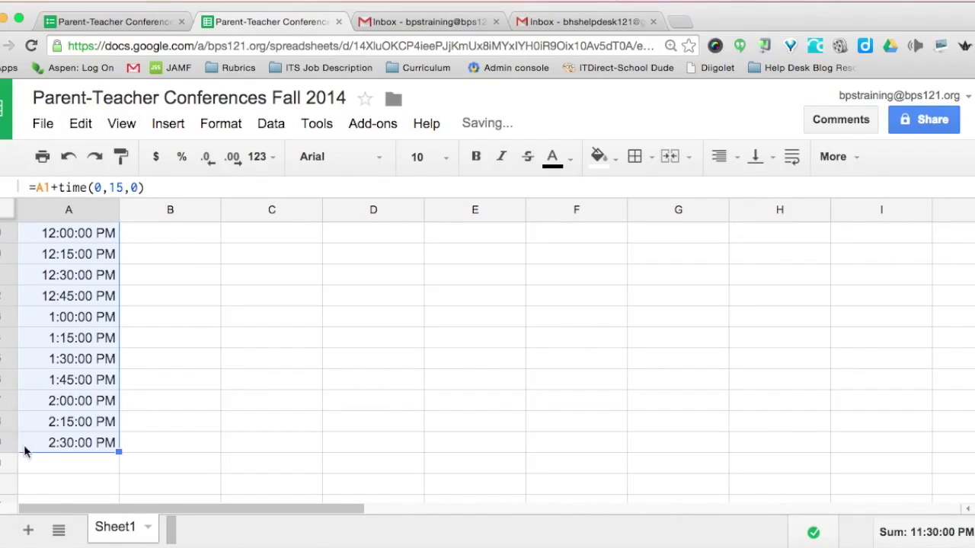
scroll(37, 291, up, 5)
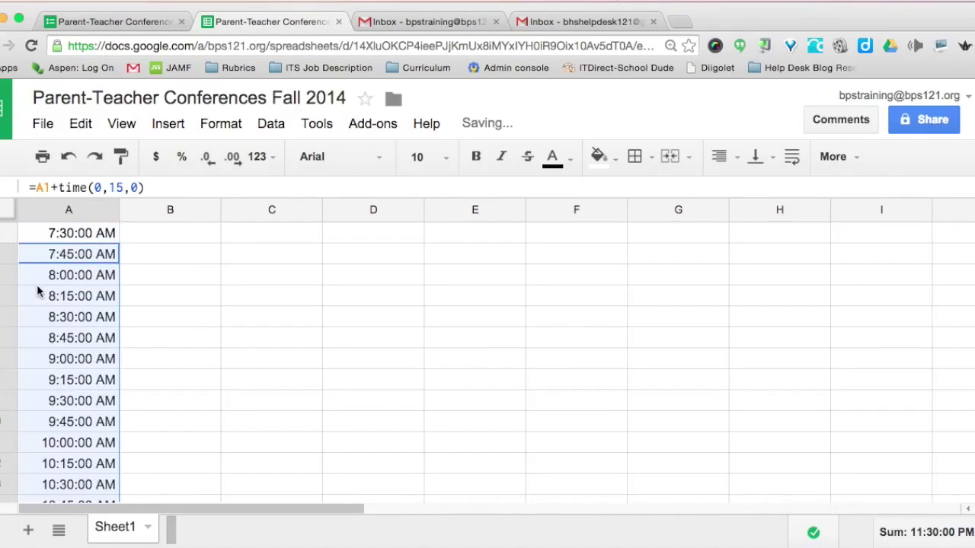
click(40, 234)
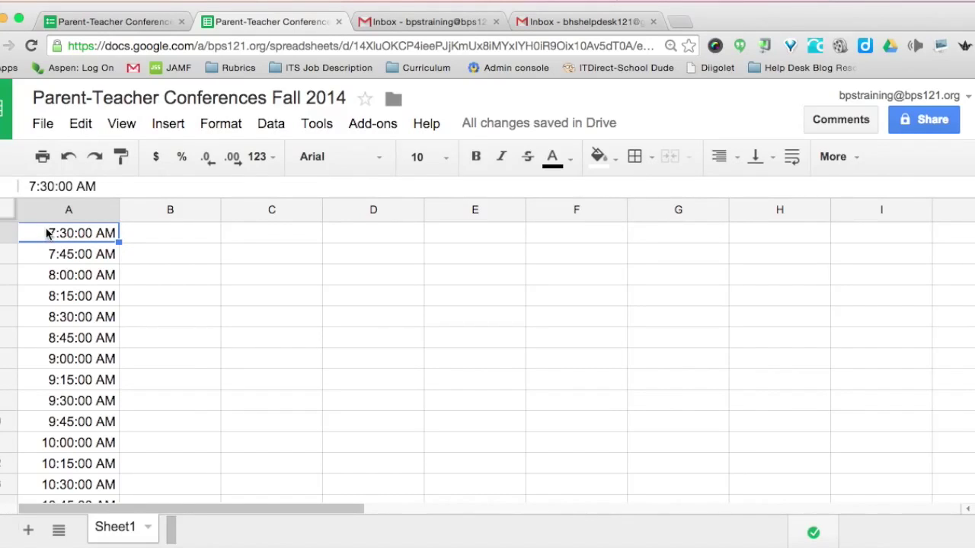
drag(39, 235, 67, 442)
key(super+c)
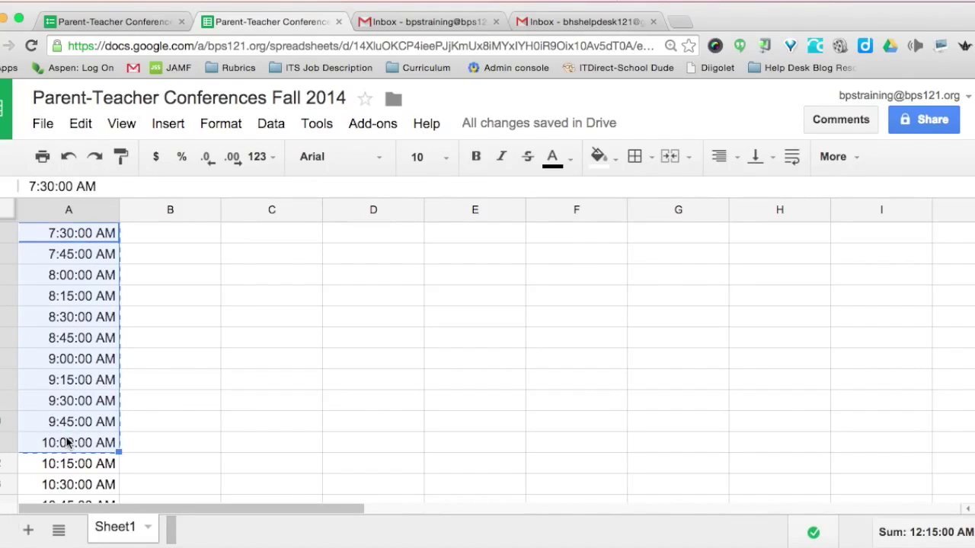
On page 2, add a multiple-choice question titled 'Select your conference time'.
click(114, 23)
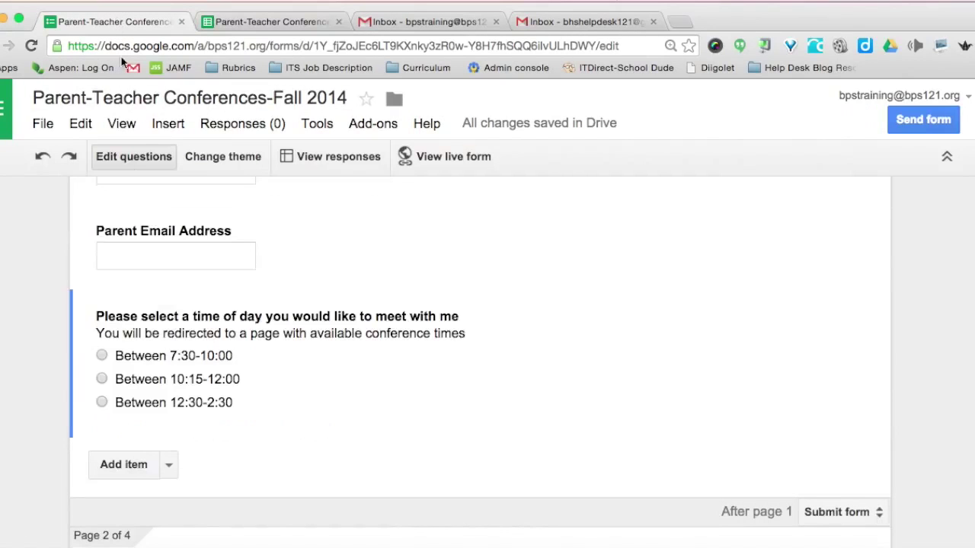
scroll(130, 257, down, 5)
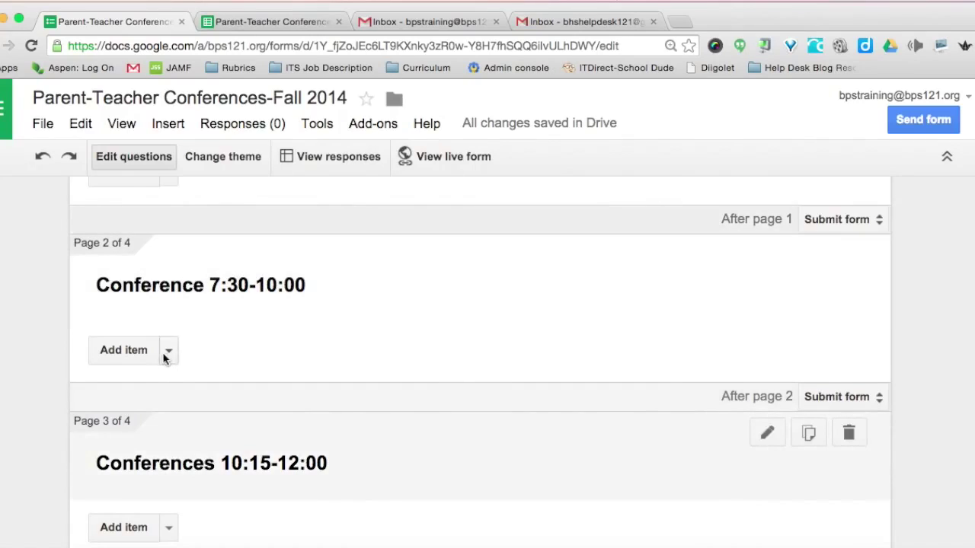
click(168, 354)
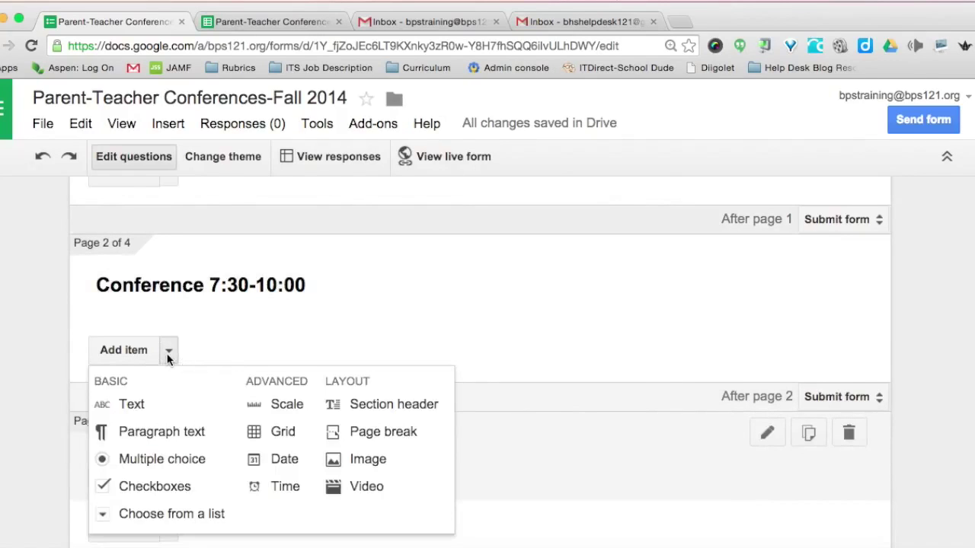
click(143, 456)
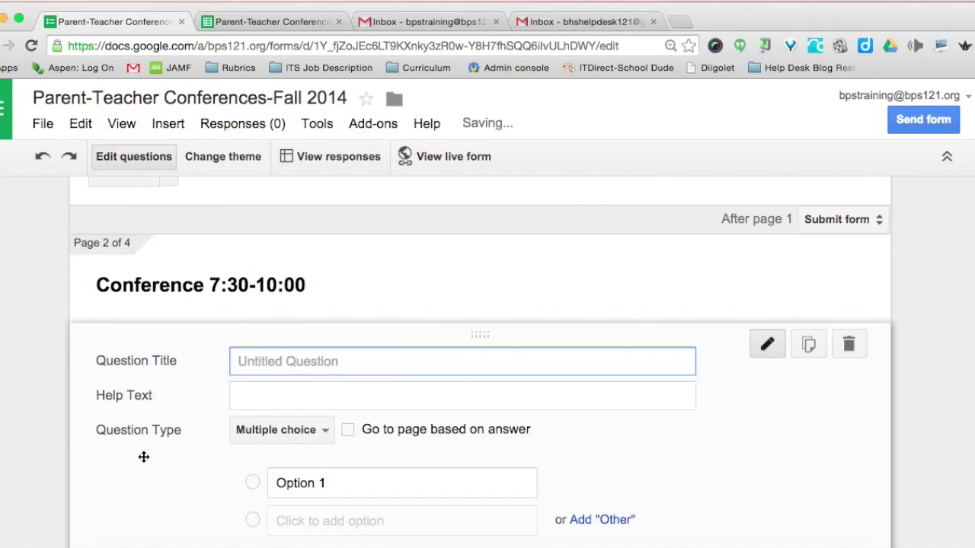
text(Se)
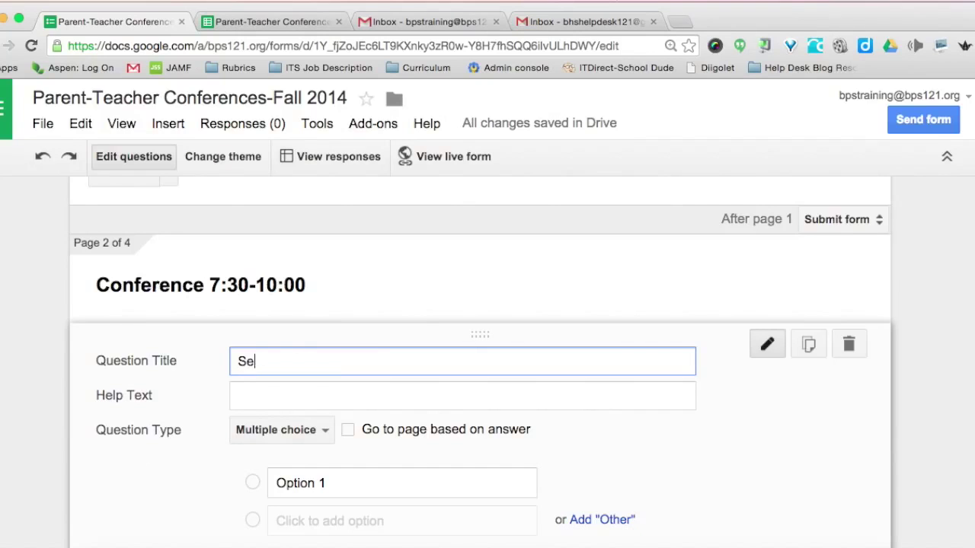
text(lect your conference time)
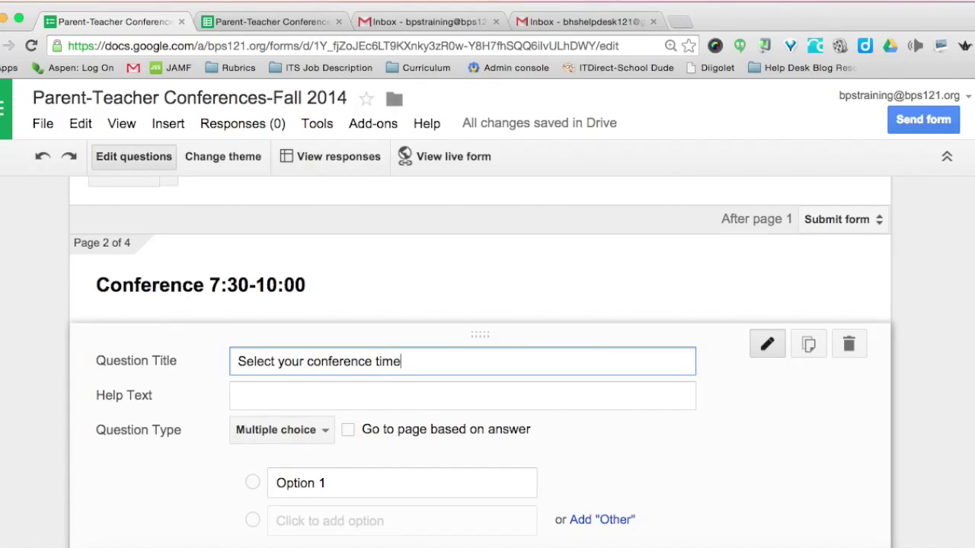
Paste the copied 7:30:00–10:00:00 AM times as the question's answer options.
scroll(175, 499, down, 2)
click(280, 383)
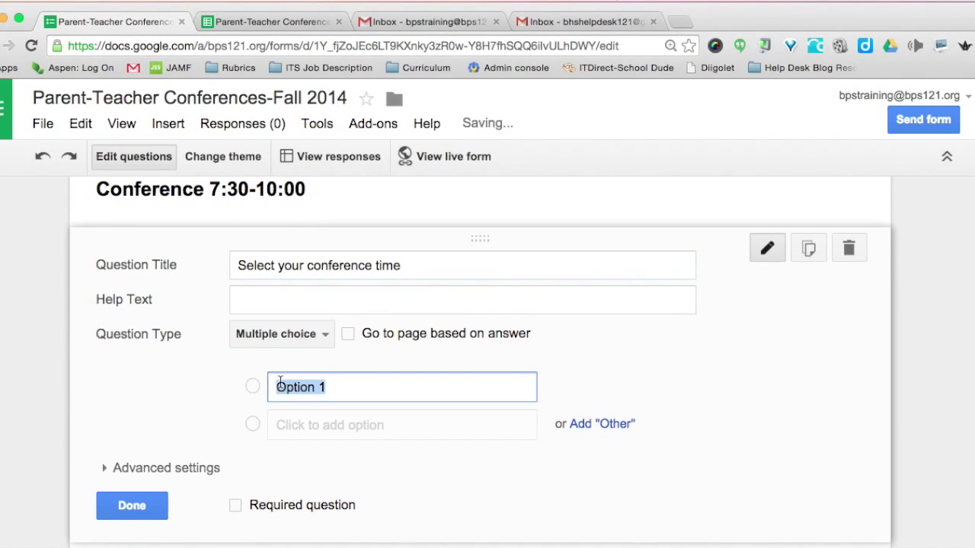
key(super+v)
scroll(137, 283, up, 5)
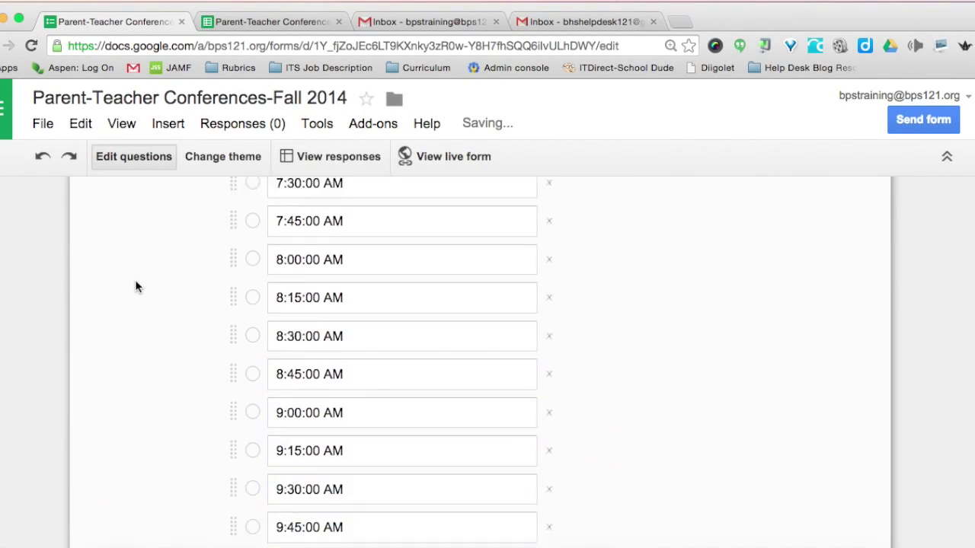
scroll(135, 286, down, 4)
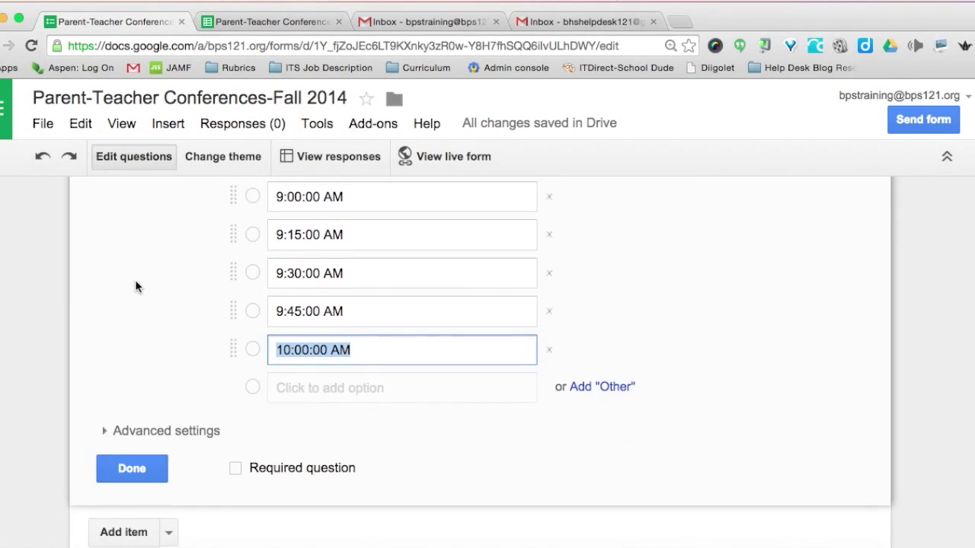
scroll(135, 286, down, 7)
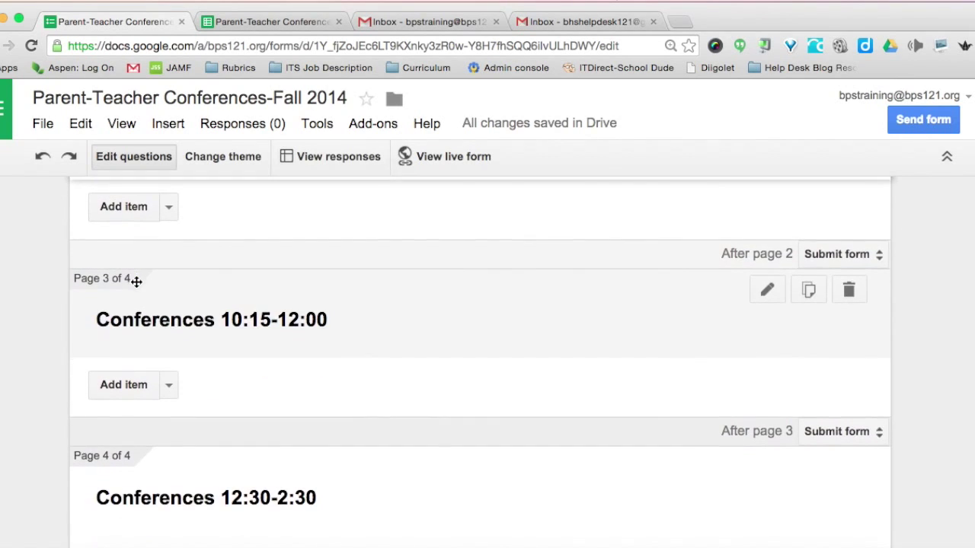
scroll(198, 346, down, 1)
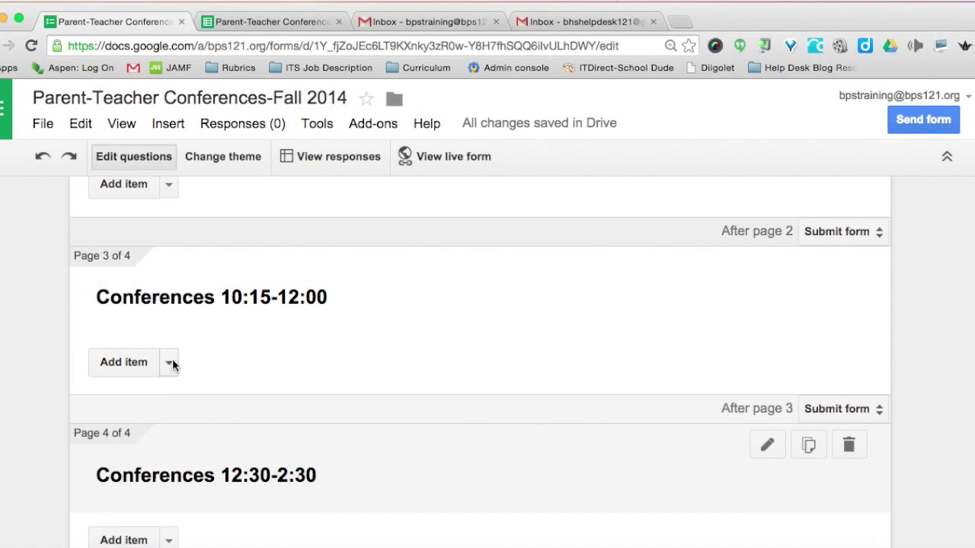
On page 3, add a multiple-choice question titled 'Please select your time to meet'.
click(170, 363)
click(145, 472)
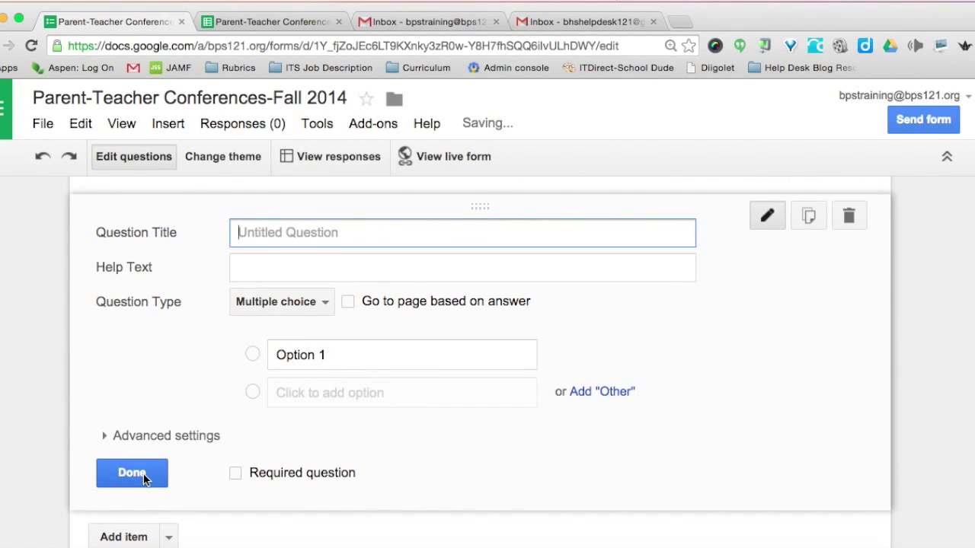
text(Please select your time to meet)
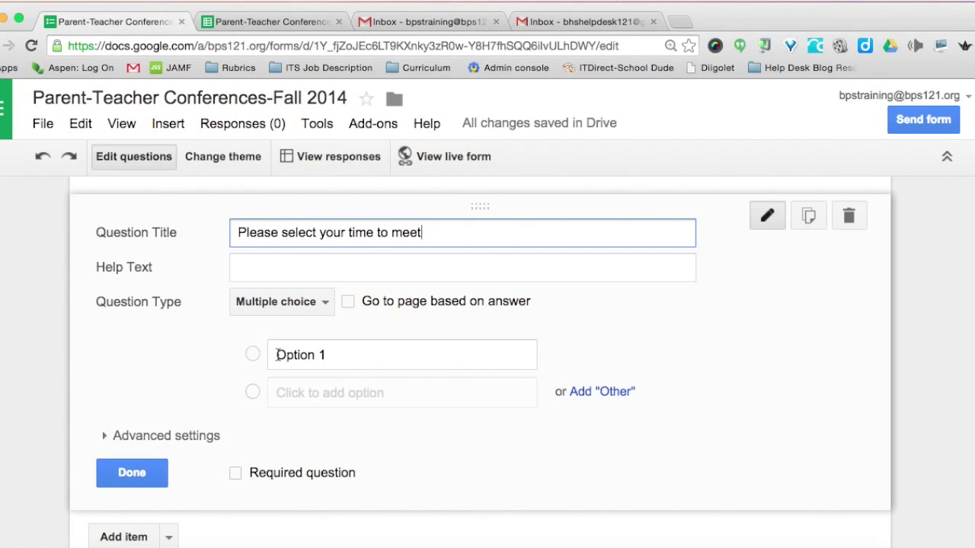
Copy the 10:15 AM–12:00 PM times from the sheet and paste them as its options.
click(278, 355)
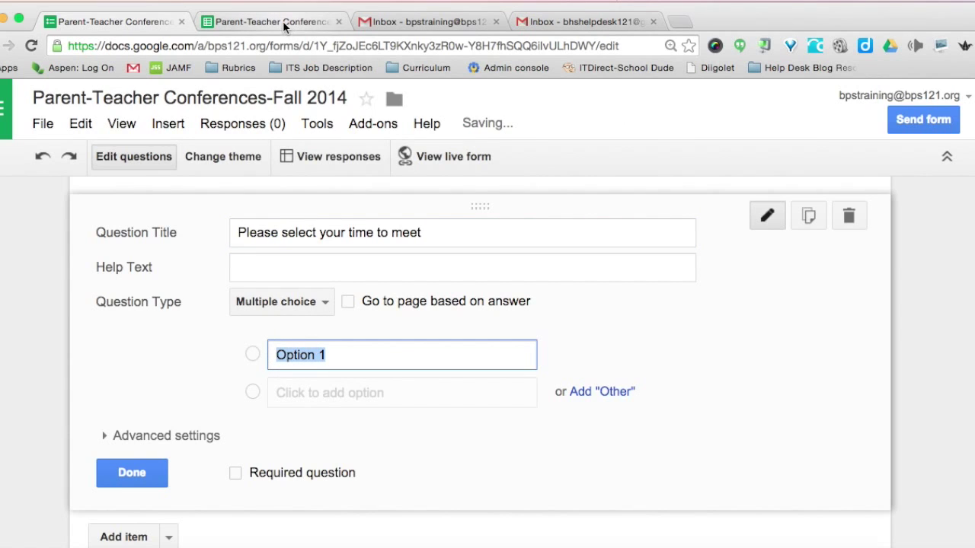
click(283, 20)
scroll(33, 351, down, 3)
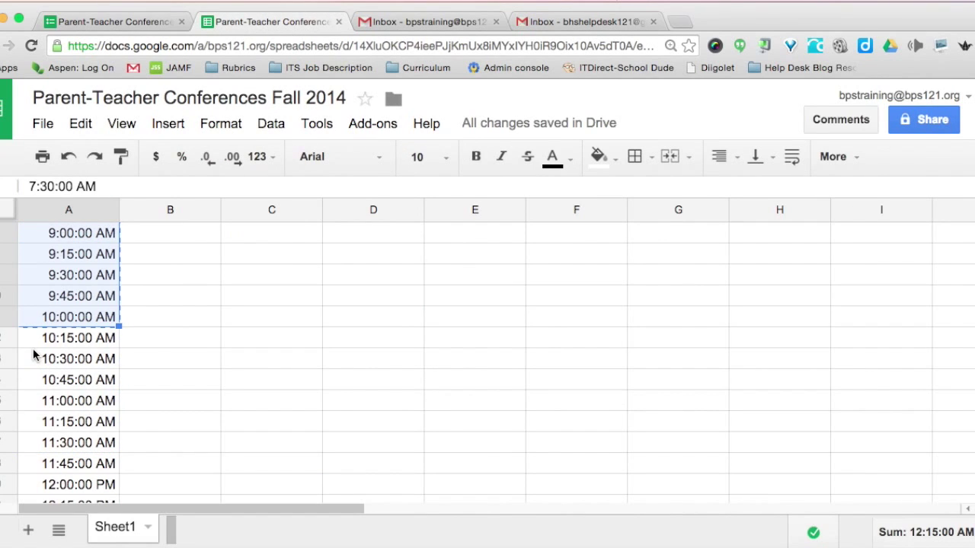
drag(33, 337, 47, 485)
key(ctrl+c)
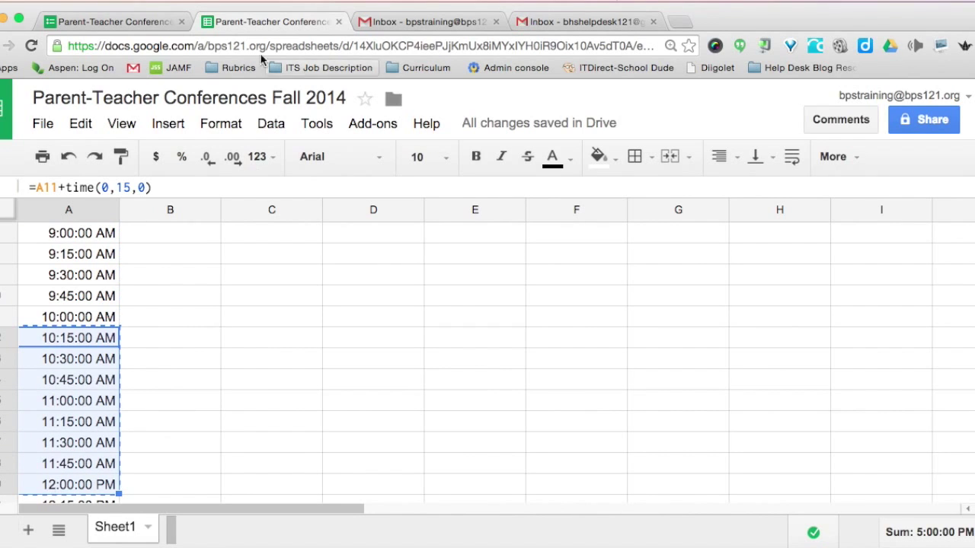
click(143, 26)
key(ctrl+v)
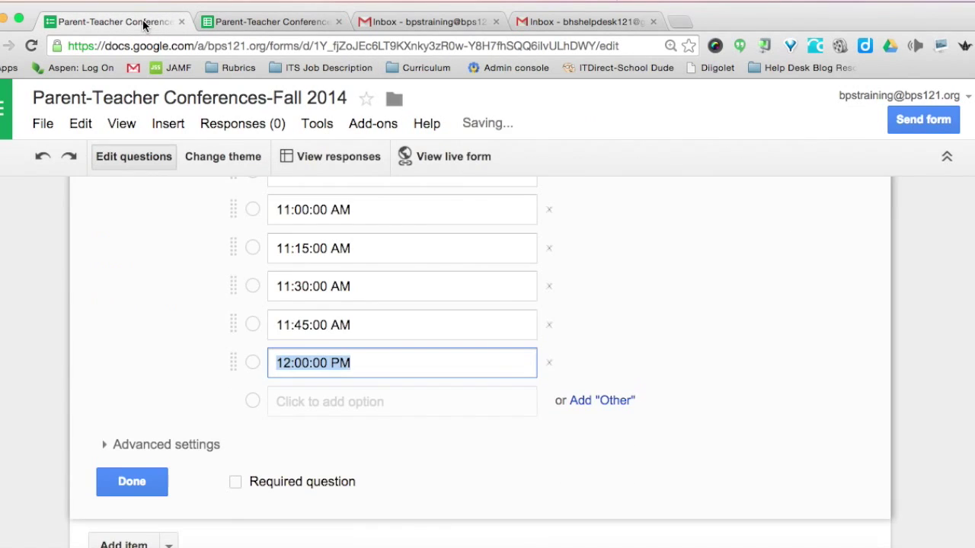
scroll(152, 251, down, 5)
scroll(148, 253, down, 2)
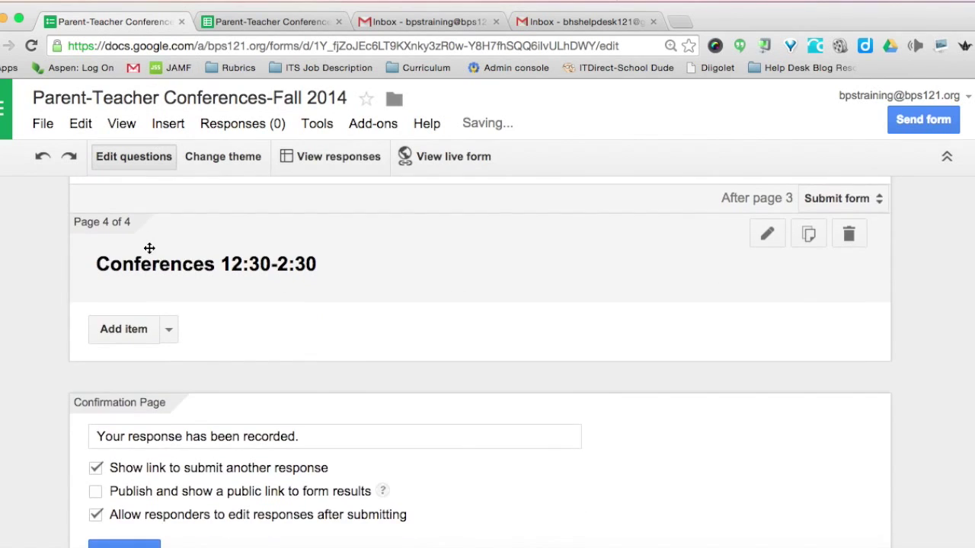
On page 4, add a multiple-choice question titled 'Please select a time to meet'.
click(169, 329)
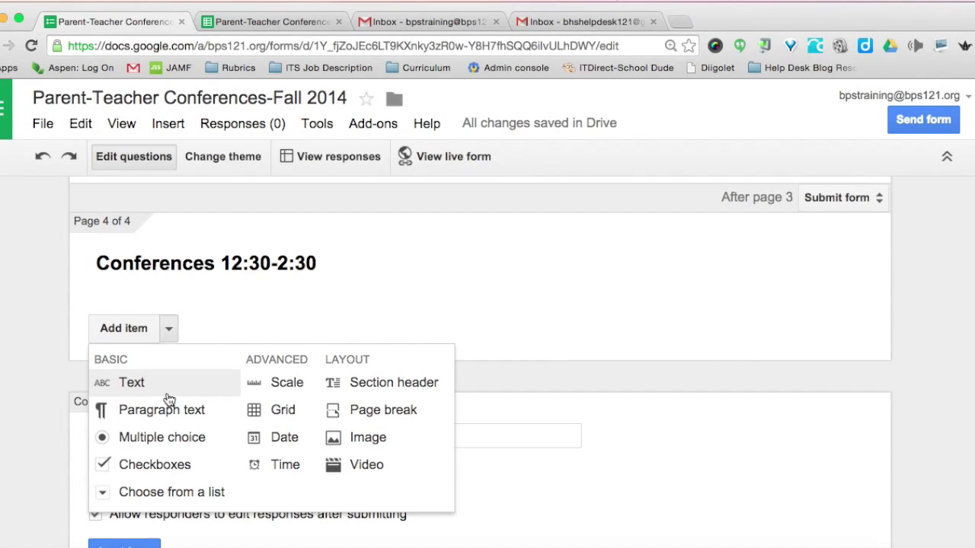
click(161, 439)
text(Ple)
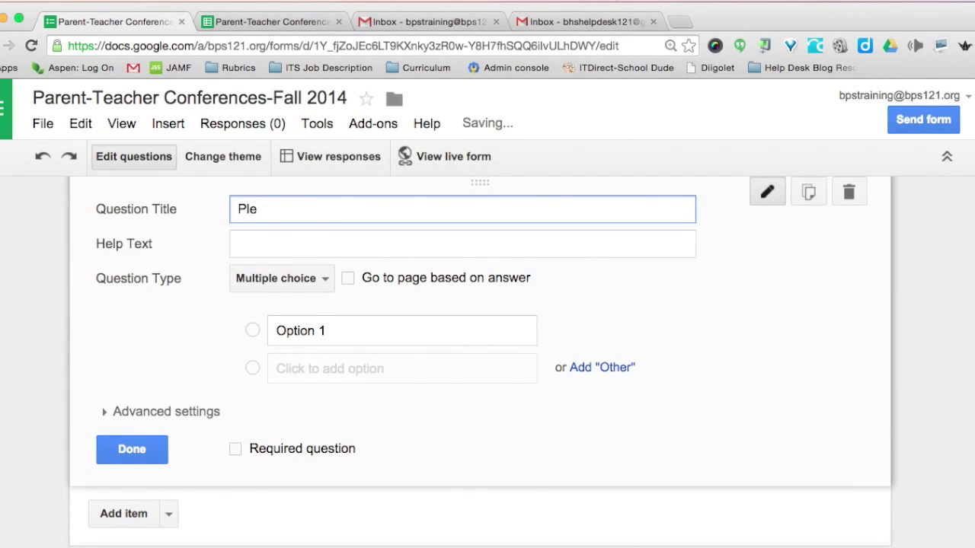
text(ase select a time to meet)
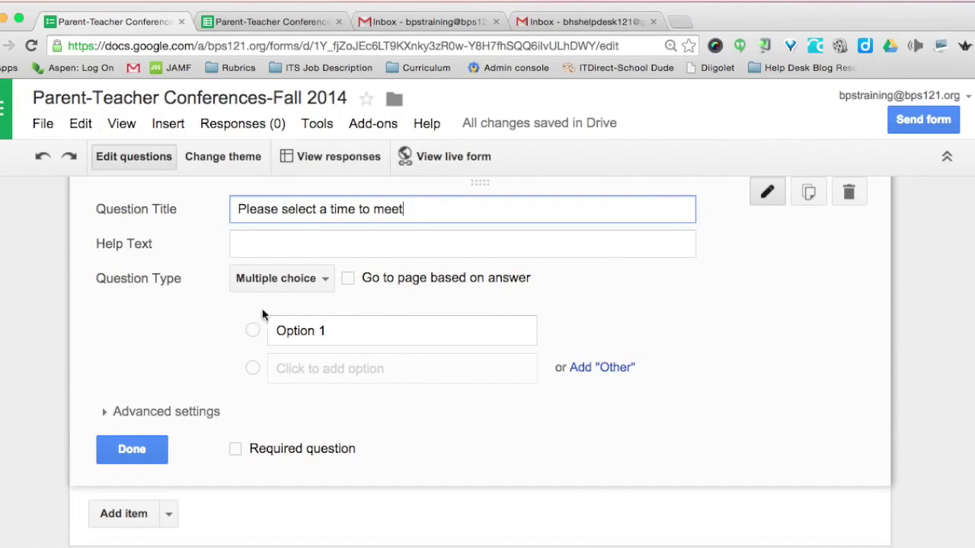
Copy the 12:30–2:30 PM times from the sheet, paste them as its options, and finish the question.
click(272, 335)
click(265, 23)
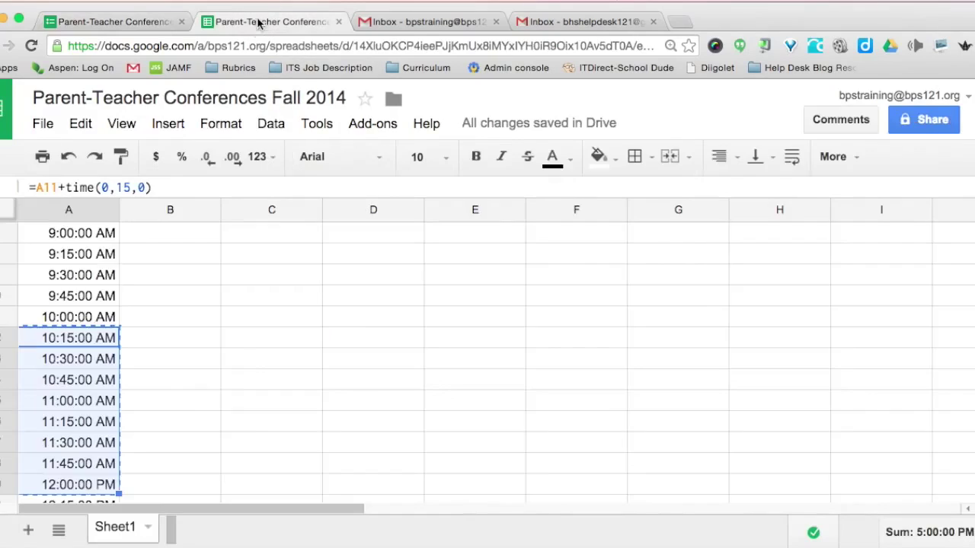
scroll(31, 344, down, 5)
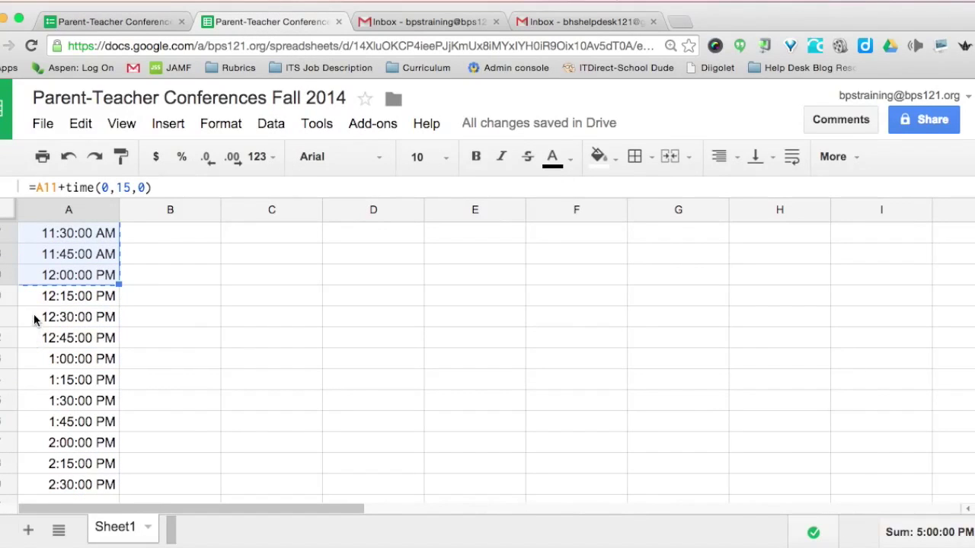
click(34, 318)
drag(34, 318, 64, 484)
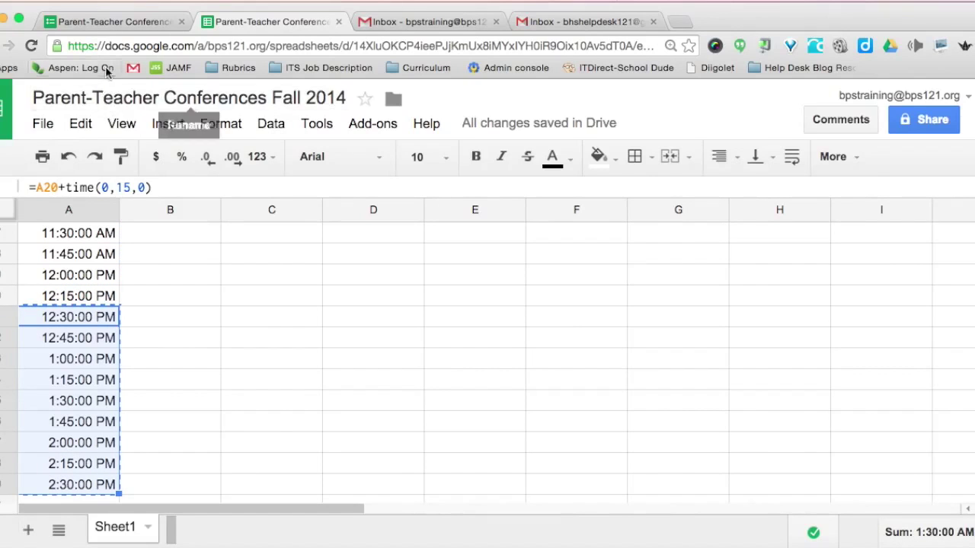
click(105, 21)
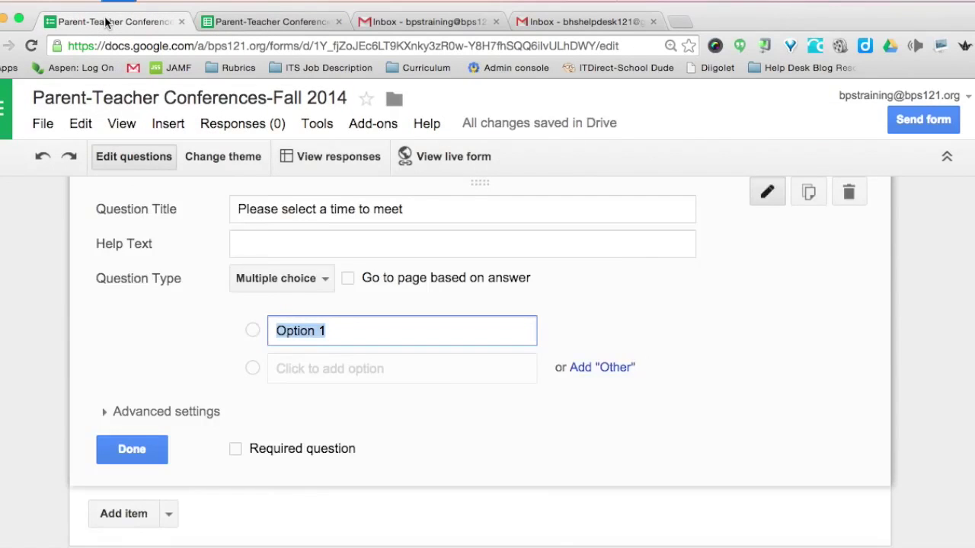
key(ctrl+v)
click(113, 482)
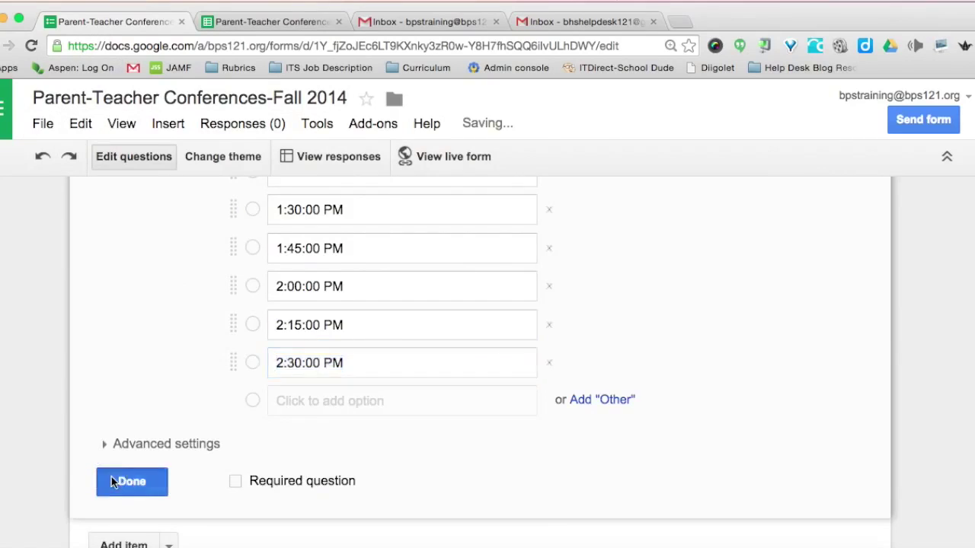
Open the live version of the form.
scroll(38, 322, up, 10)
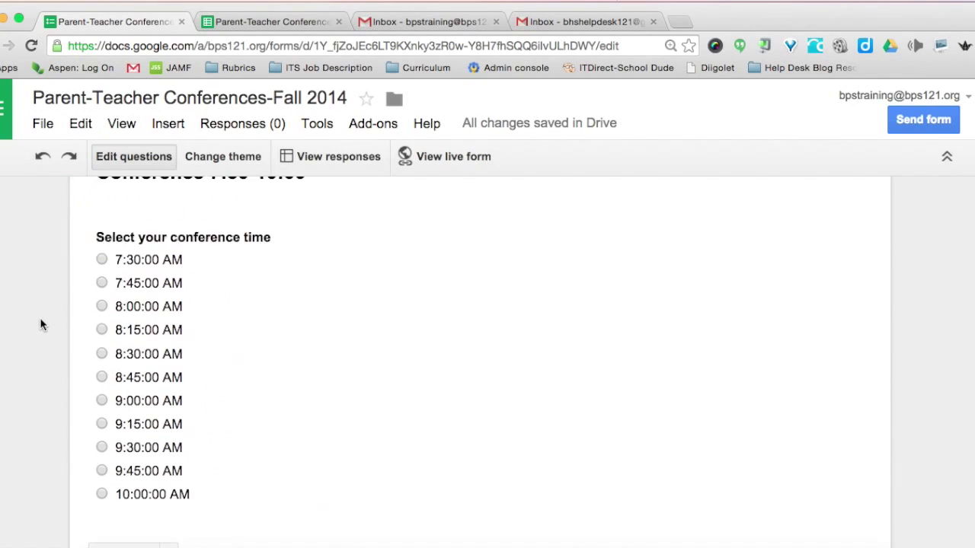
scroll(41, 325, up, 10)
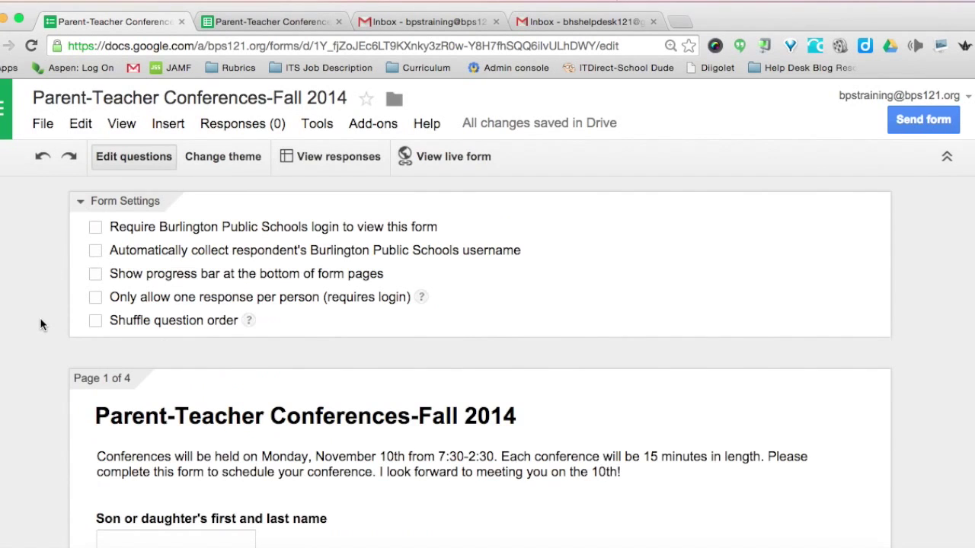
click(447, 158)
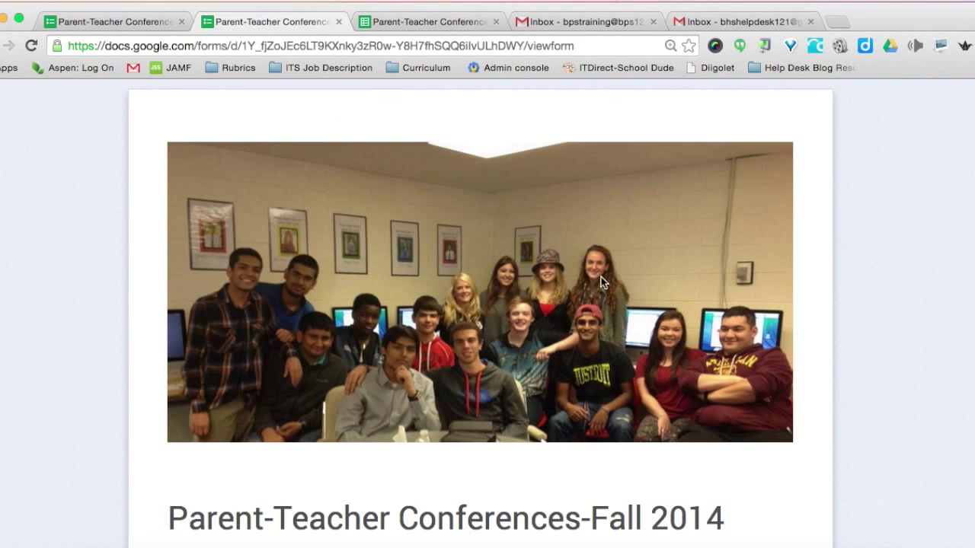
In the live form, confirm the 7:30-10:00 choice leads to its conference times page.
scroll(124, 377, down, 5)
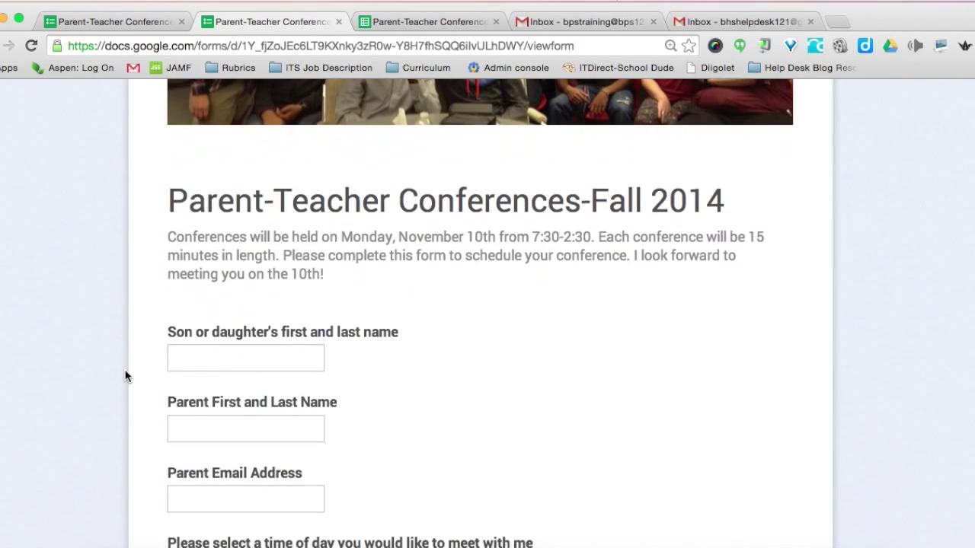
scroll(122, 378, down, 5)
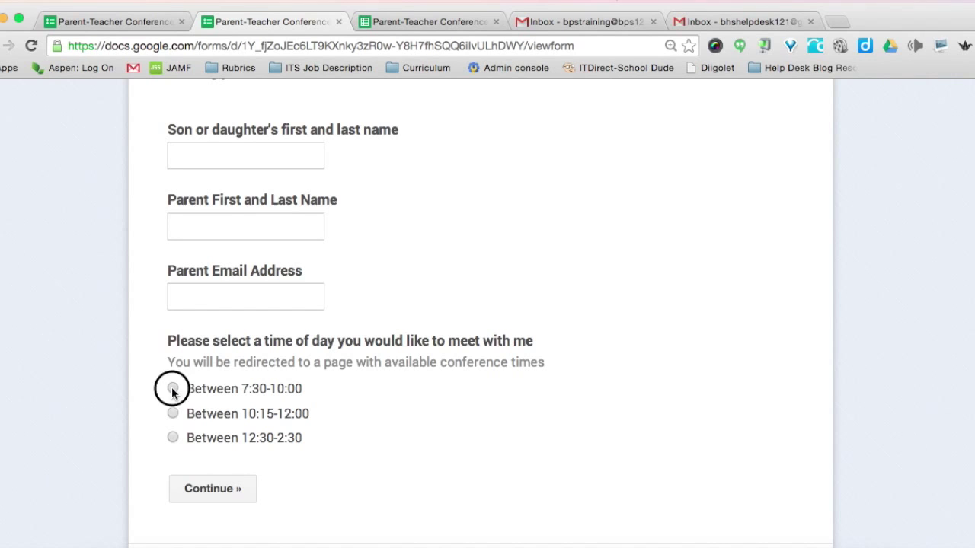
click(213, 489)
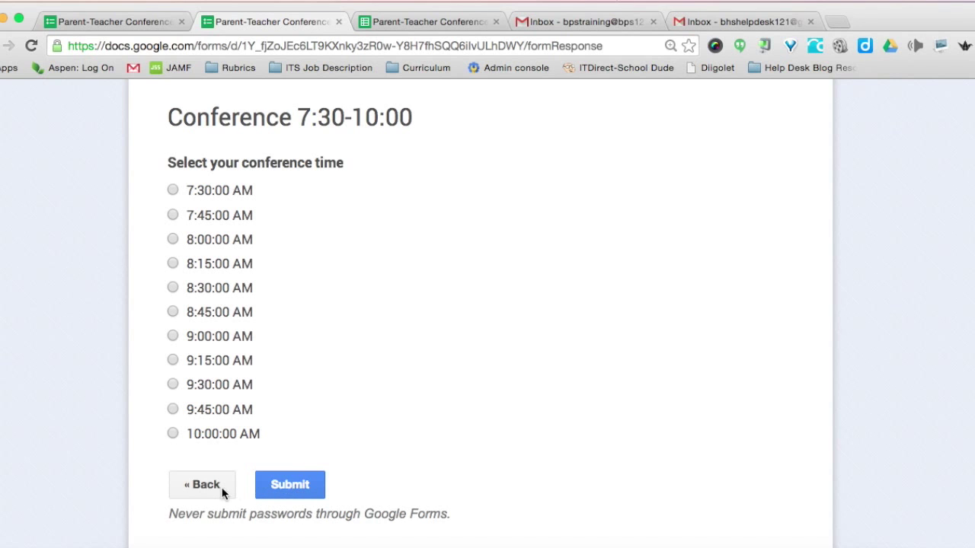
click(198, 486)
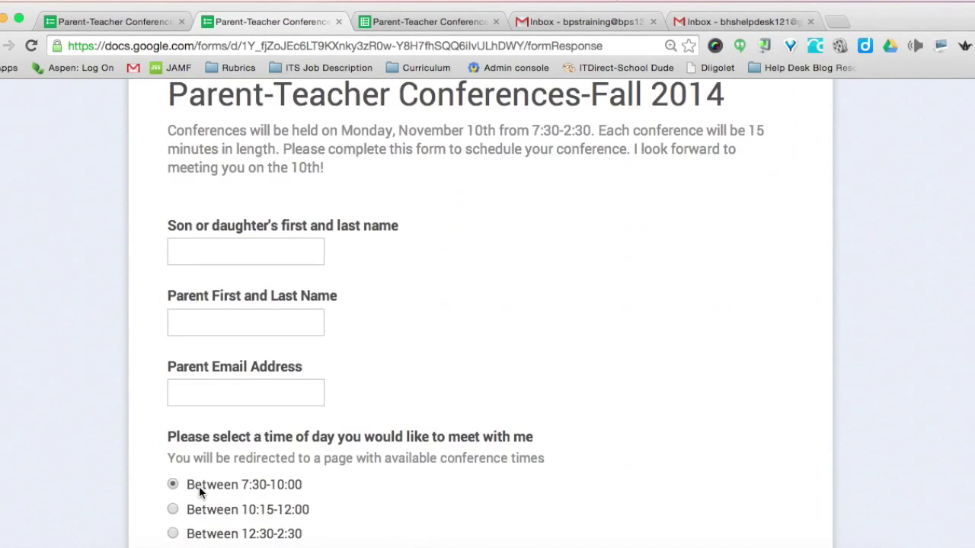
scroll(191, 503, down, 3)
Confirm the Between 10:15-12:00 choice leads to its own conference times page.
click(173, 396)
click(196, 471)
scroll(141, 480, down, 10)
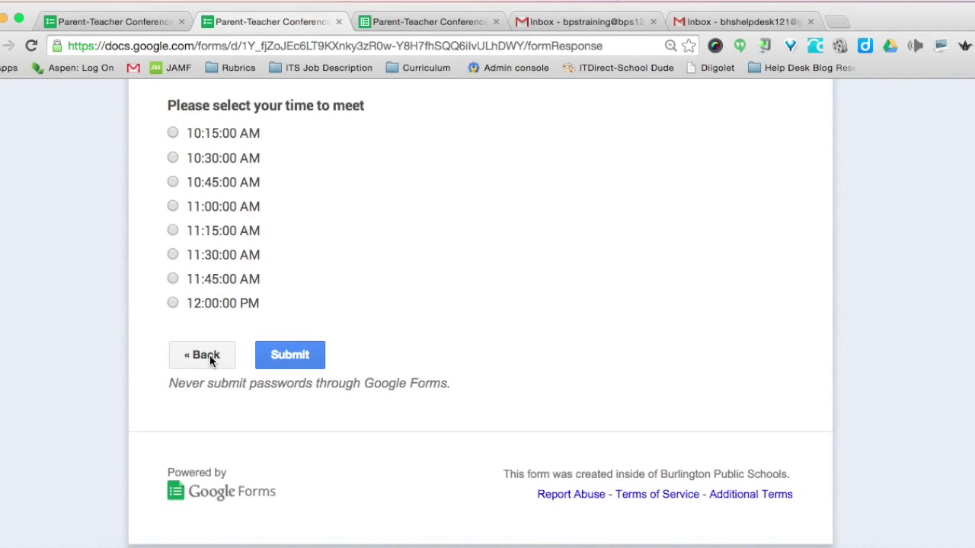
click(209, 356)
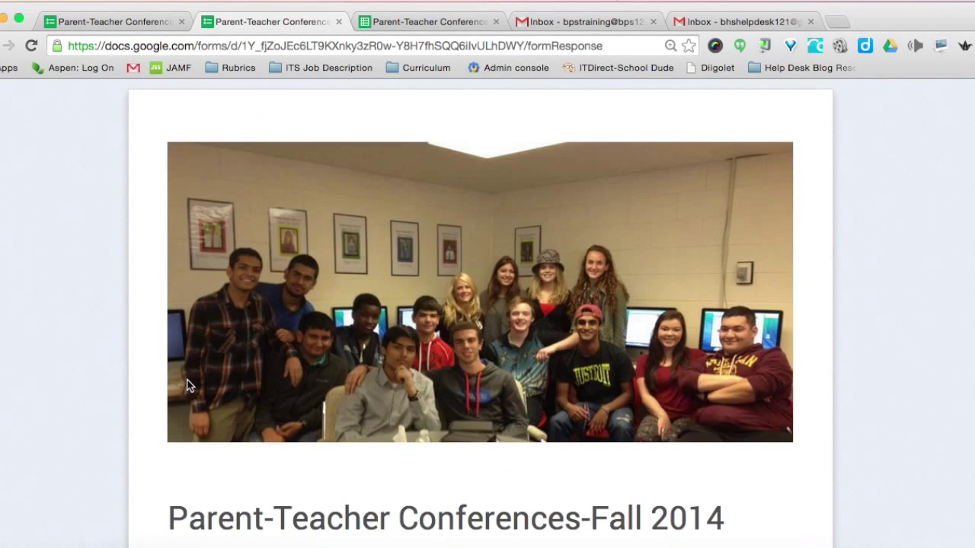
Confirm the 12:30-2:30 choice leads to its conference page, then return to the editor.
scroll(154, 418, down, 10)
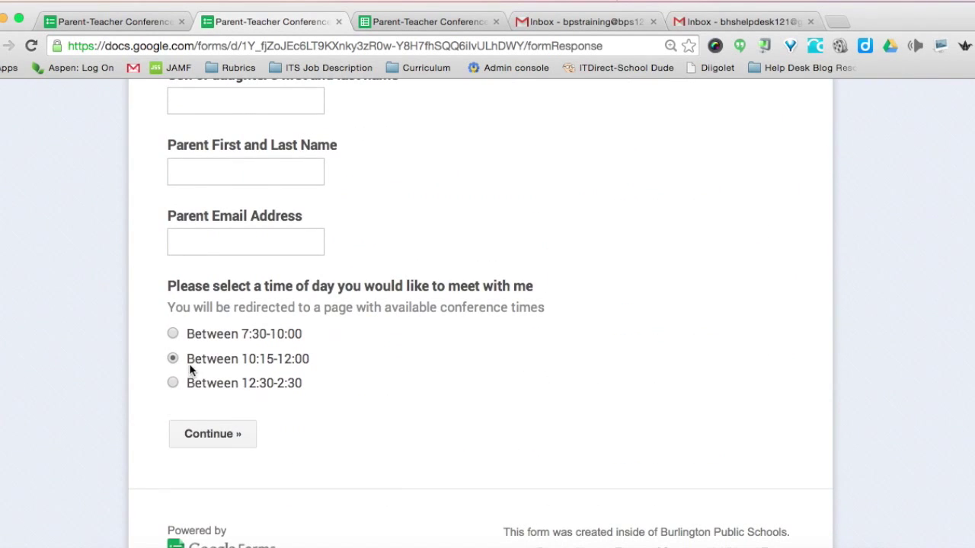
click(197, 432)
scroll(112, 448, down, 5)
scroll(113, 448, down, 5)
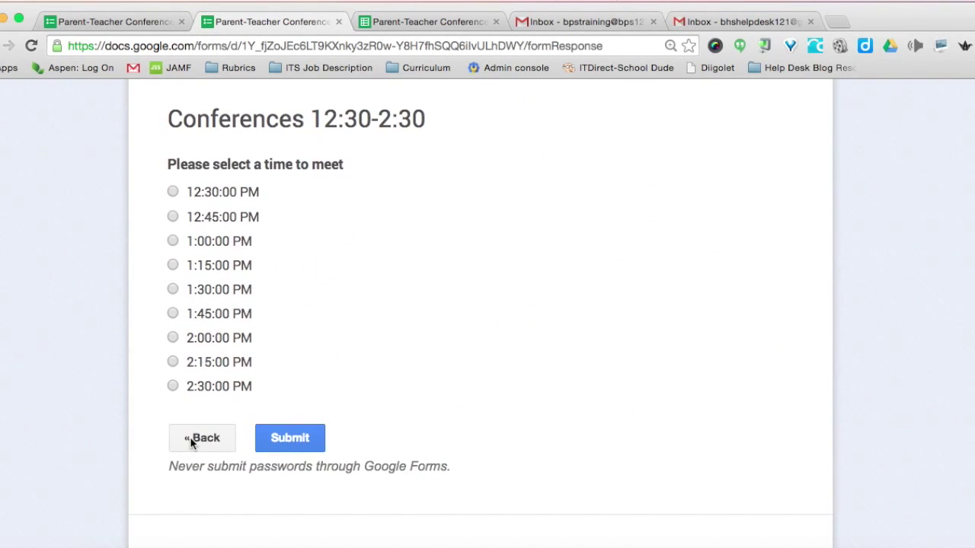
click(192, 442)
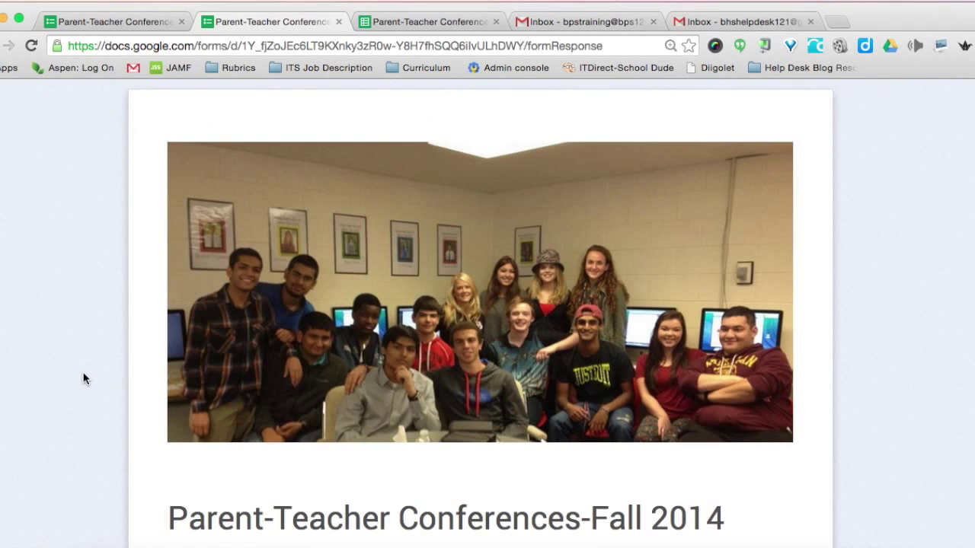
click(106, 20)
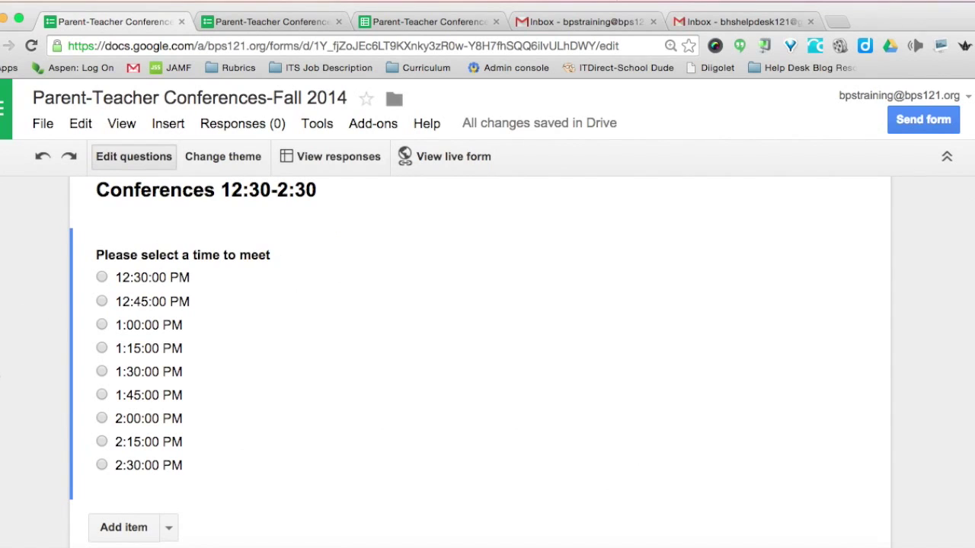
Install Form Notifications from the add-on store and accept its permission request.
scroll(3, 375, up, 15)
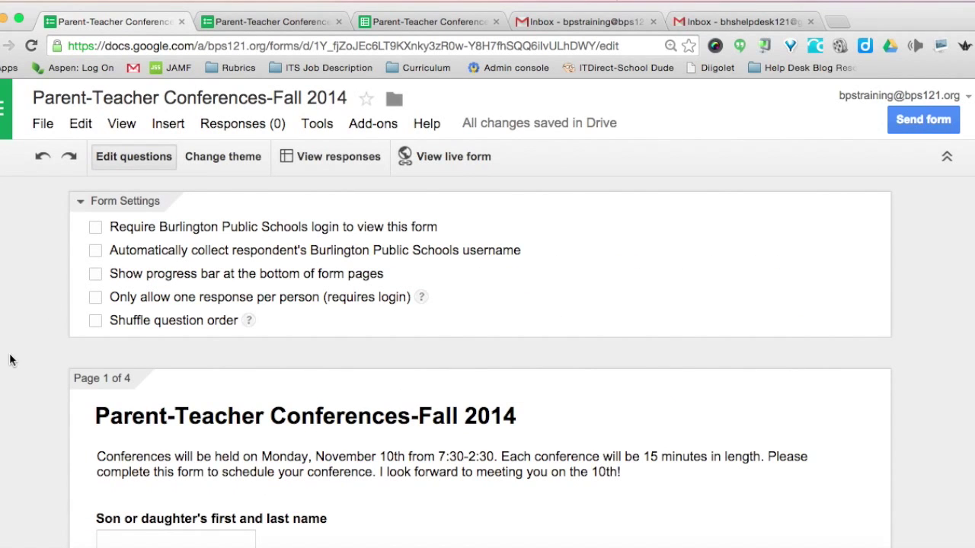
click(363, 125)
click(383, 159)
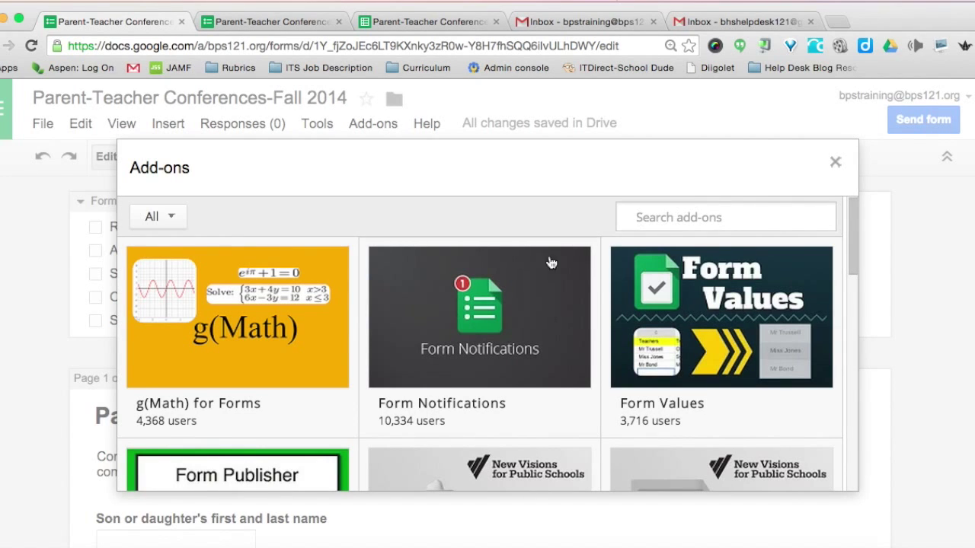
mouse_move(507, 340)
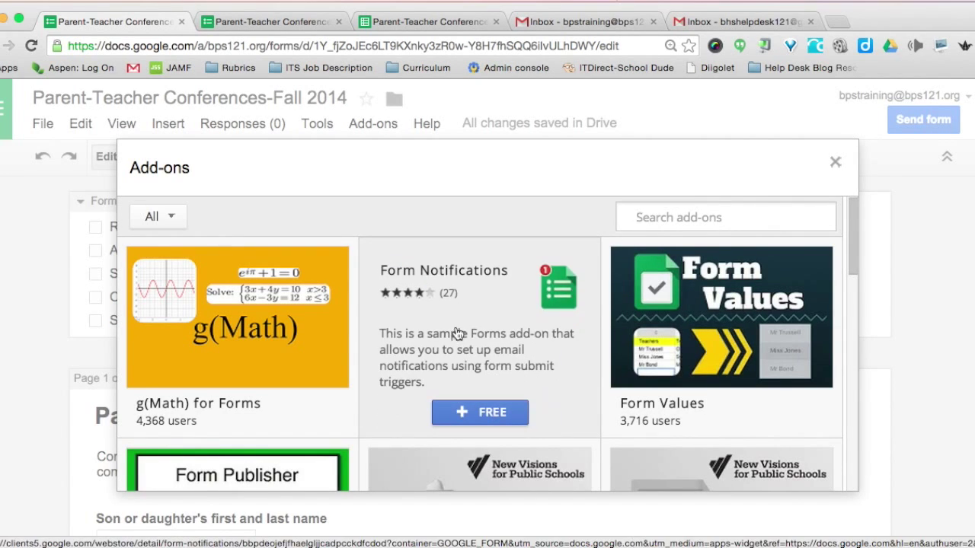
click(468, 418)
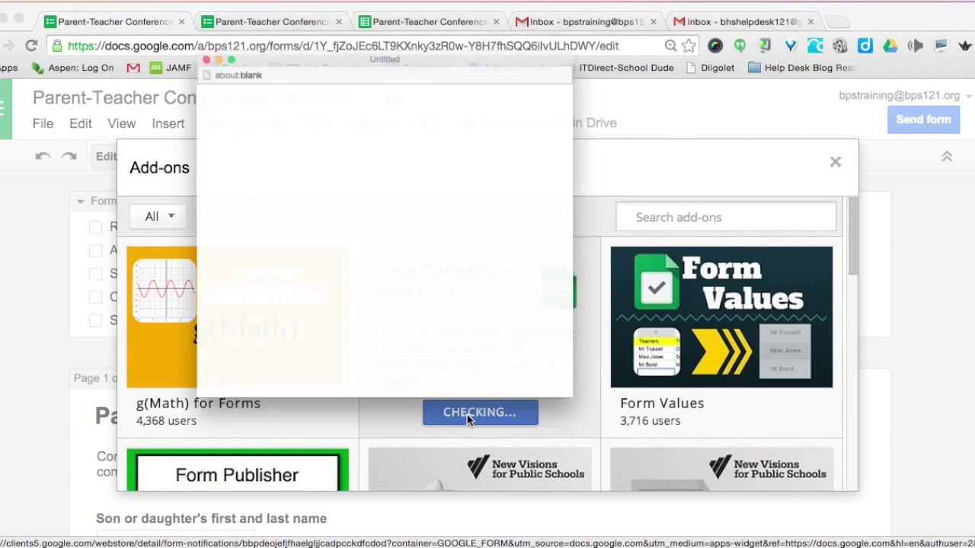
scroll(481, 316, down, 5)
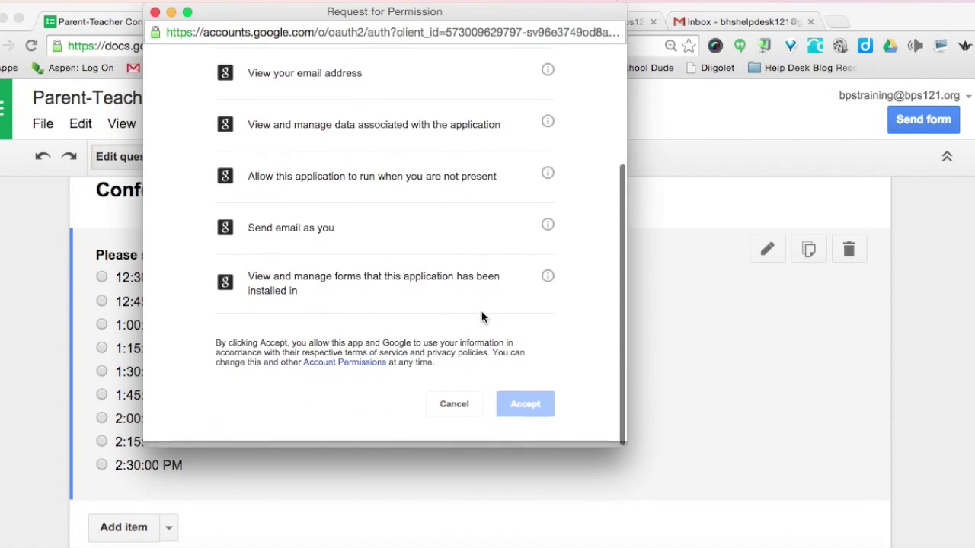
click(512, 412)
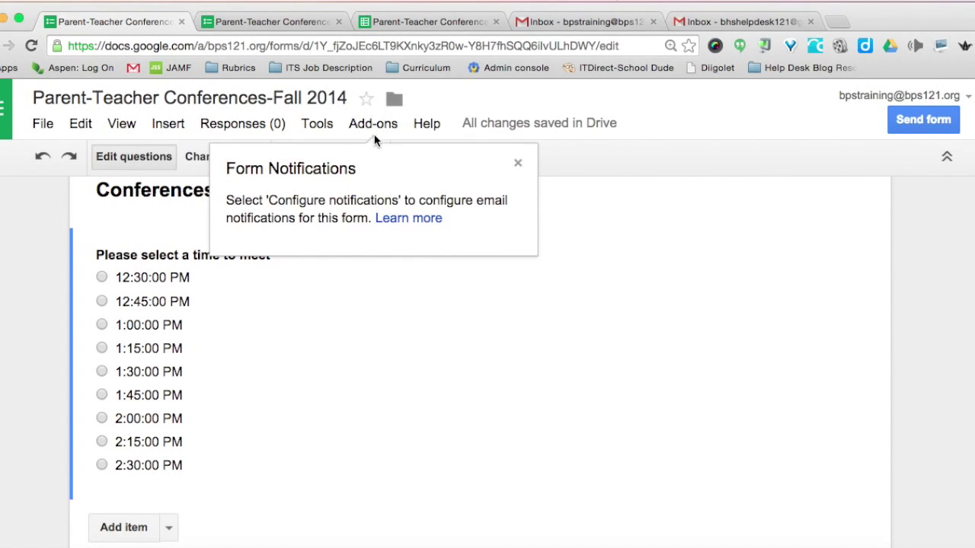
In Form Notifications settings, turn on notifying me after every 1 response.
click(518, 164)
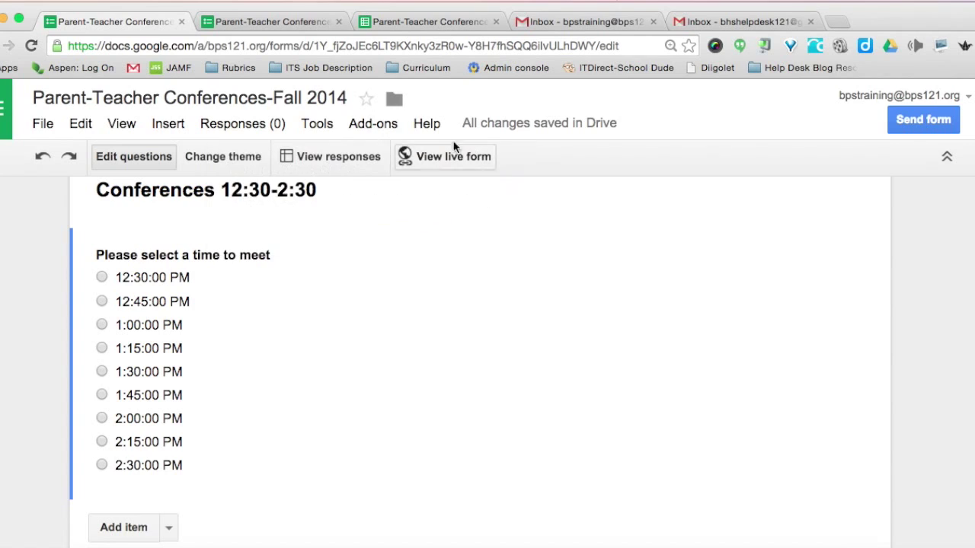
click(376, 126)
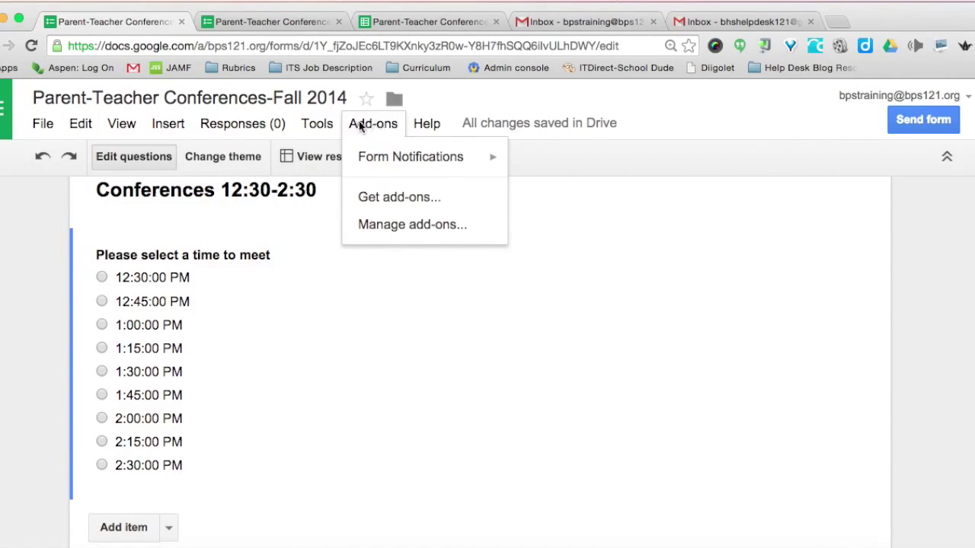
mouse_move(400, 161)
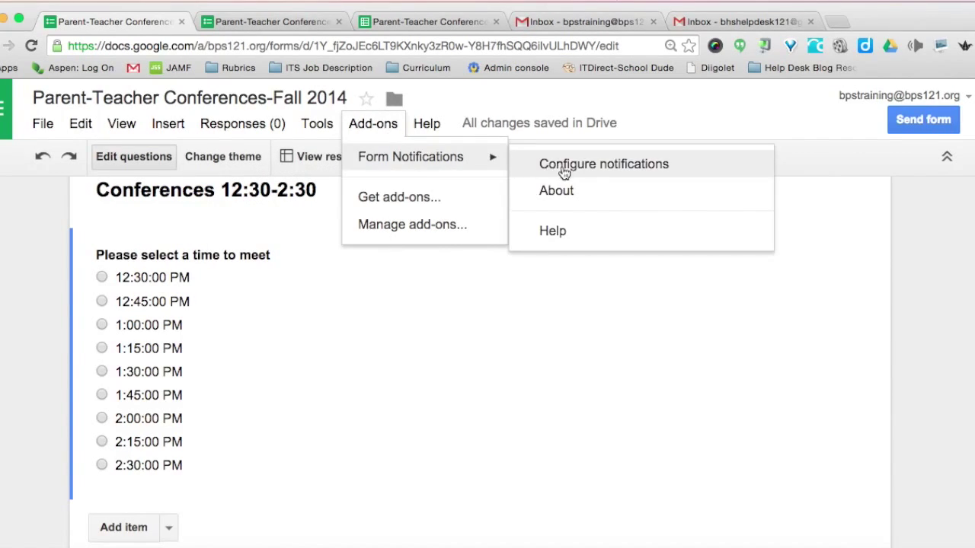
click(607, 163)
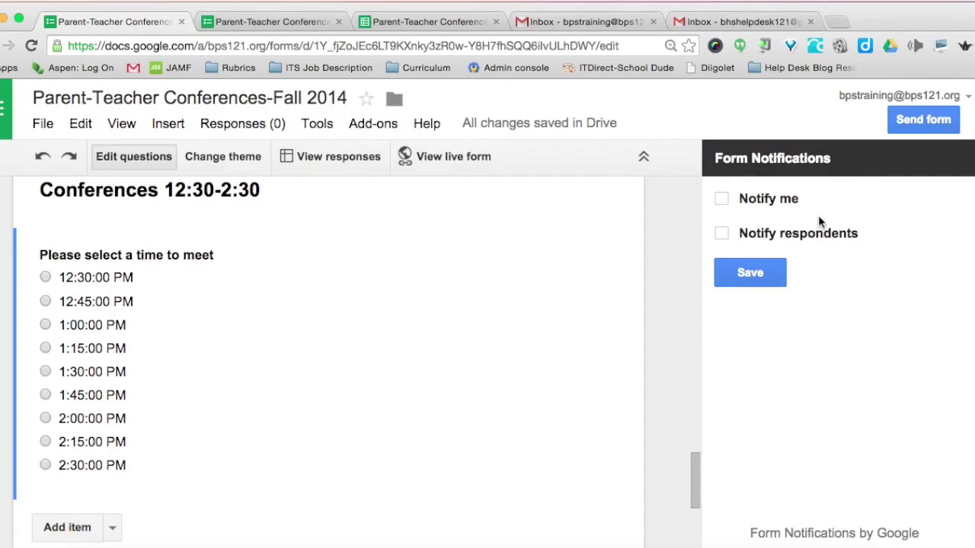
click(722, 199)
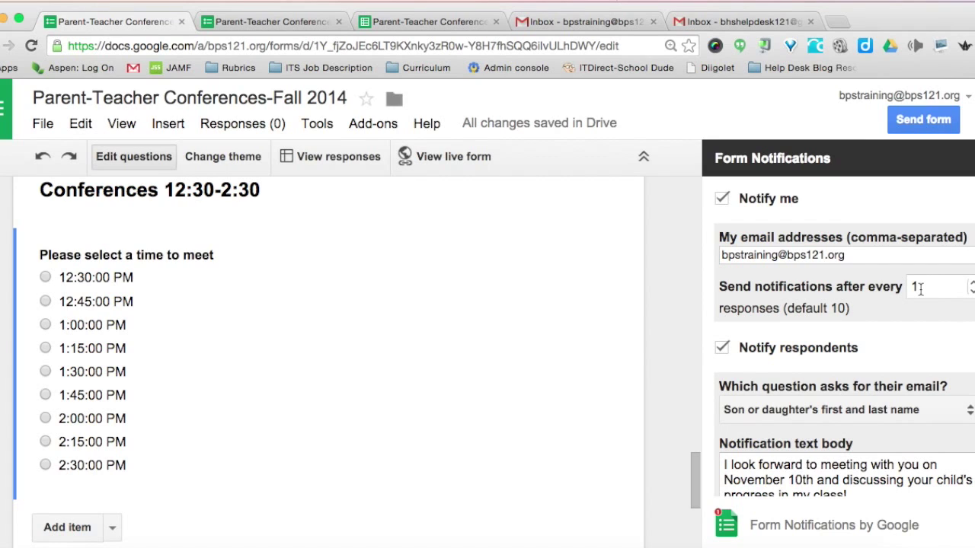
Email respondents via the Parent Email Address question, save, and close the sidebar.
scroll(922, 288, down, 2)
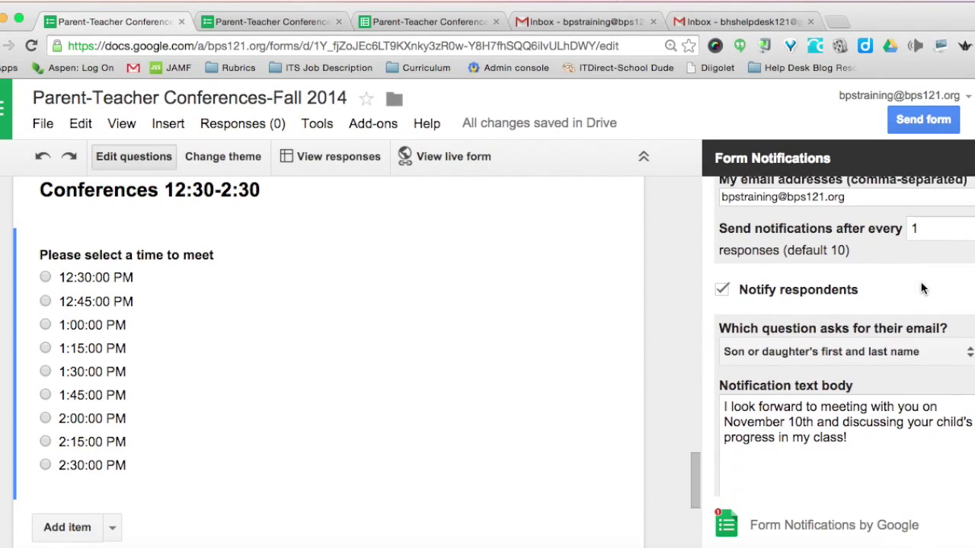
scroll(922, 289, down, 1)
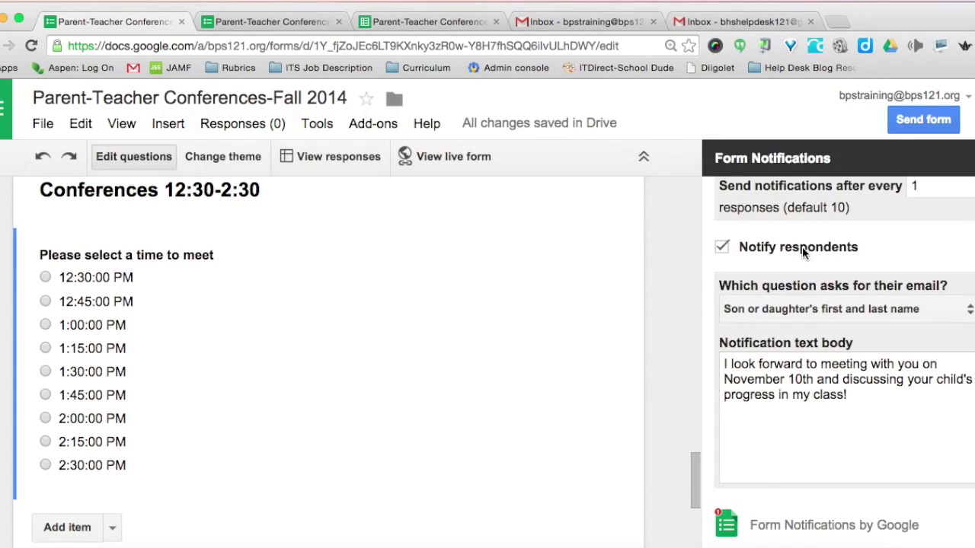
click(970, 312)
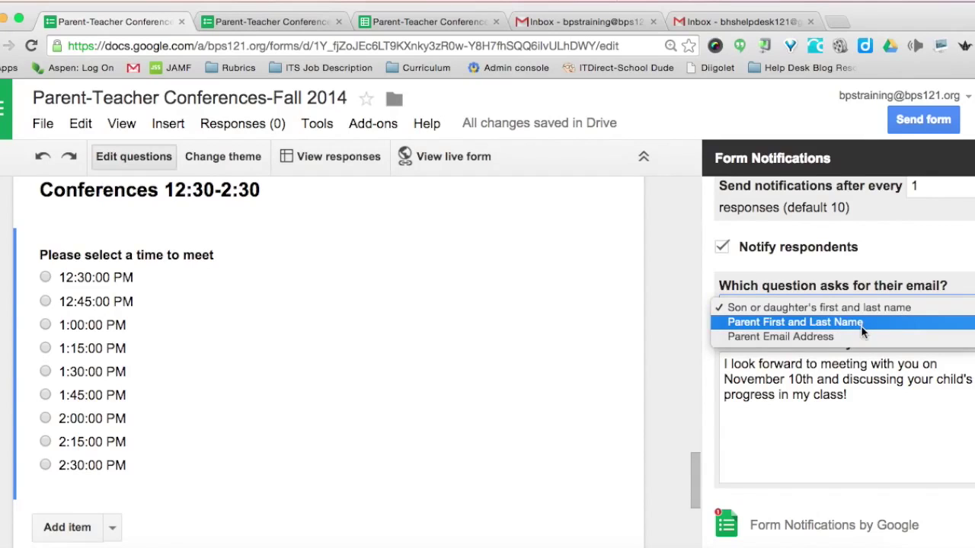
click(751, 336)
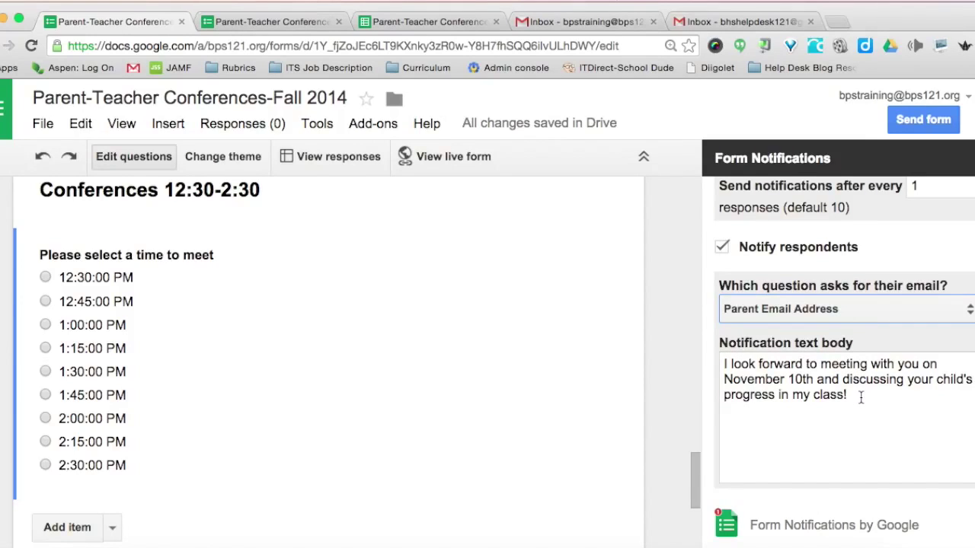
scroll(860, 398, down, 2)
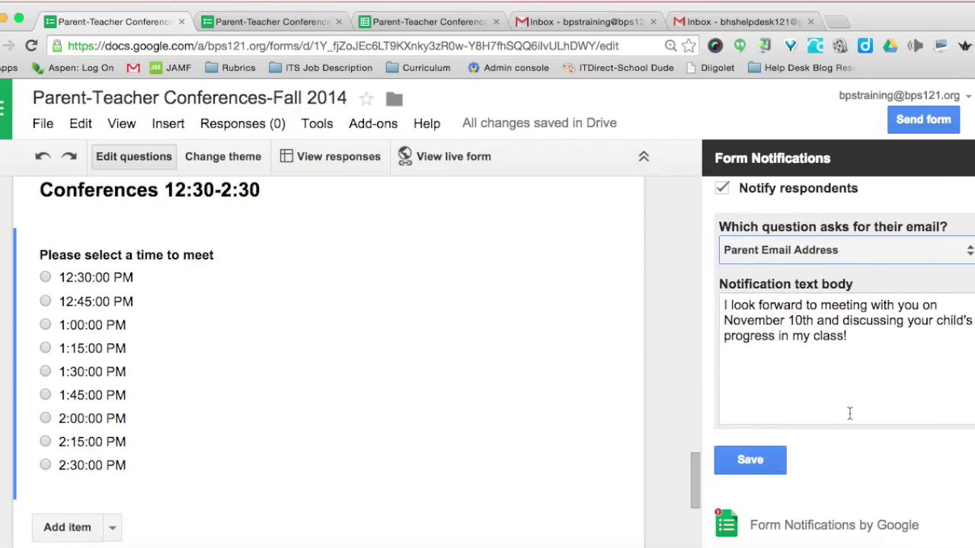
click(738, 466)
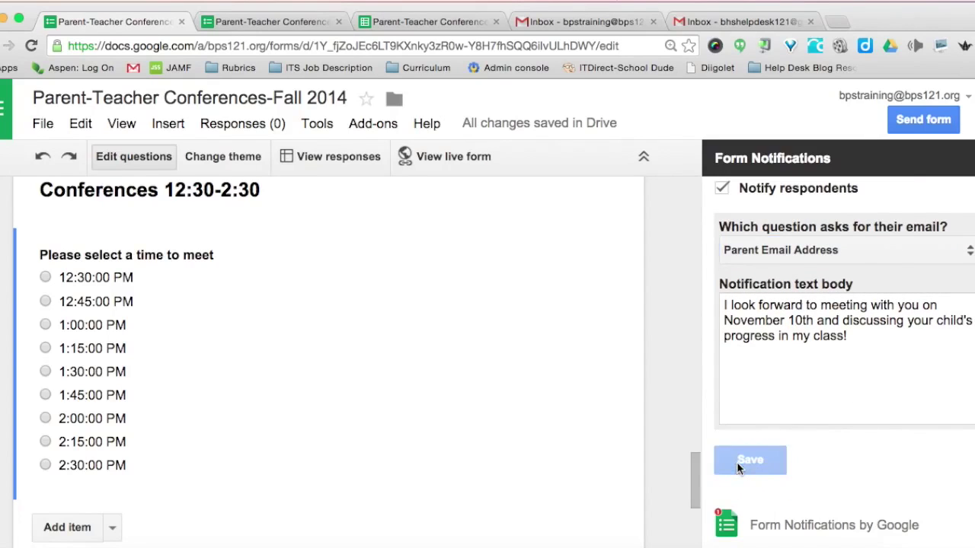
scroll(897, 483, down, 1)
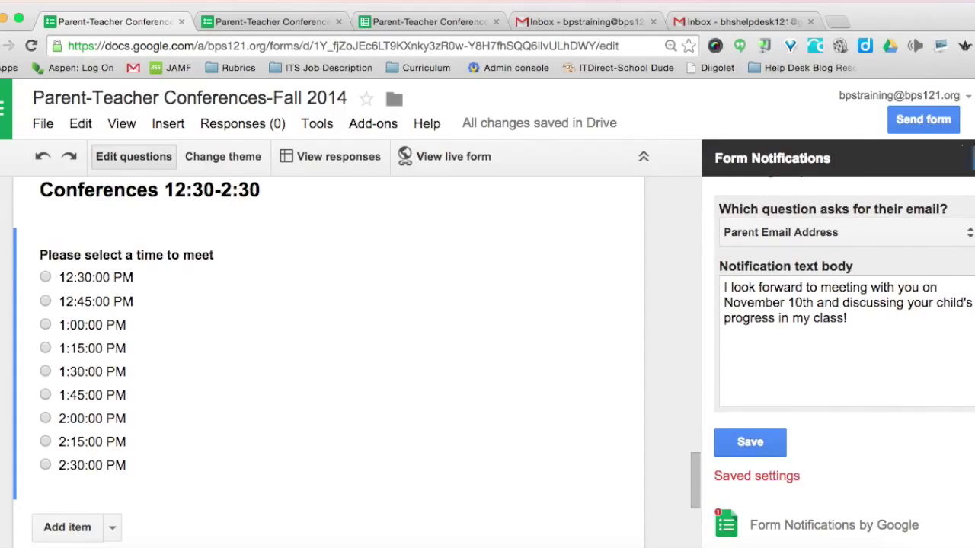
click(967, 157)
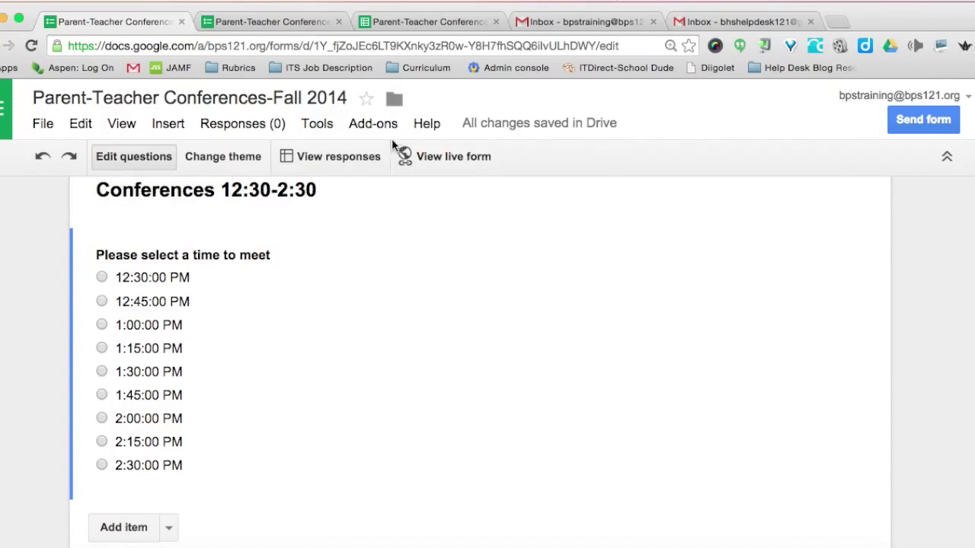
Search the add-on store for 'choice eliminator', install it, and accept its permissions.
click(366, 126)
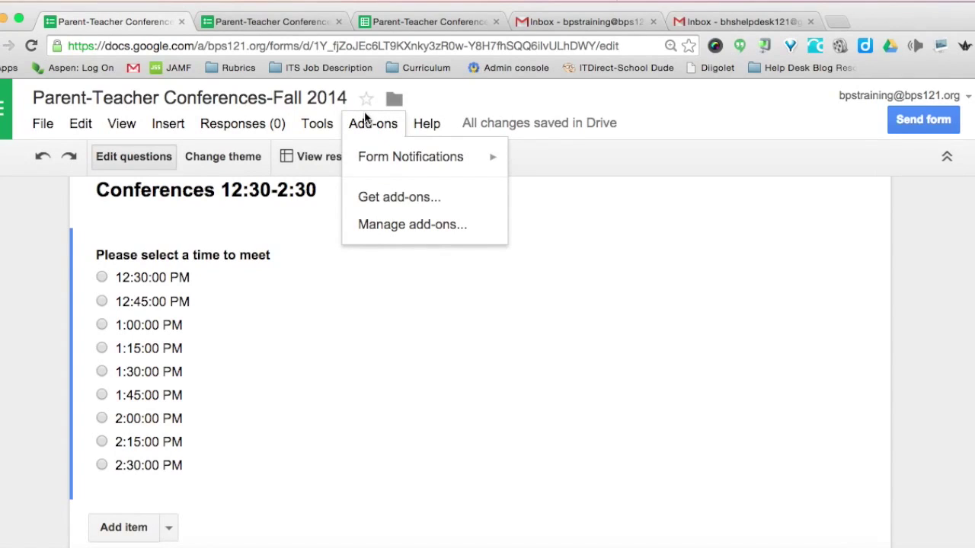
click(393, 200)
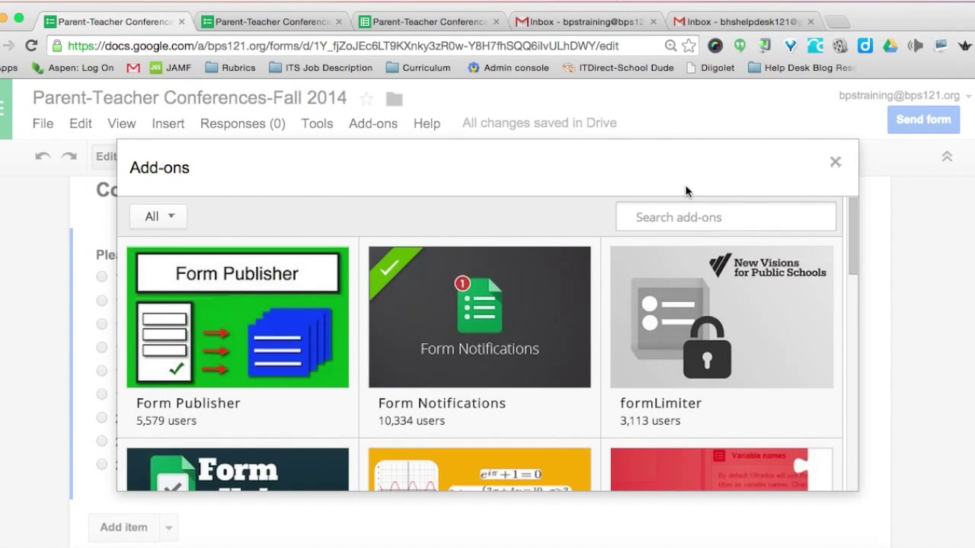
text(choice eliminator)
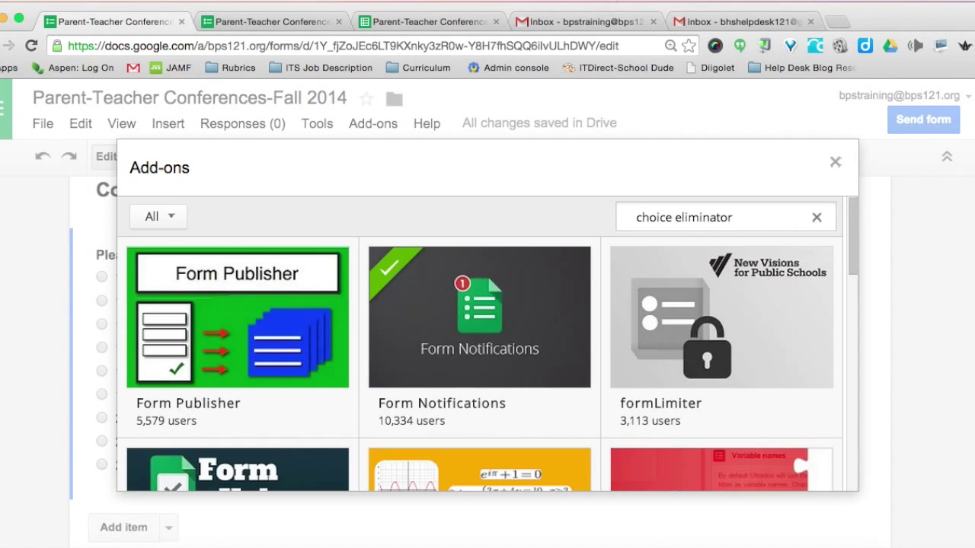
key(Return)
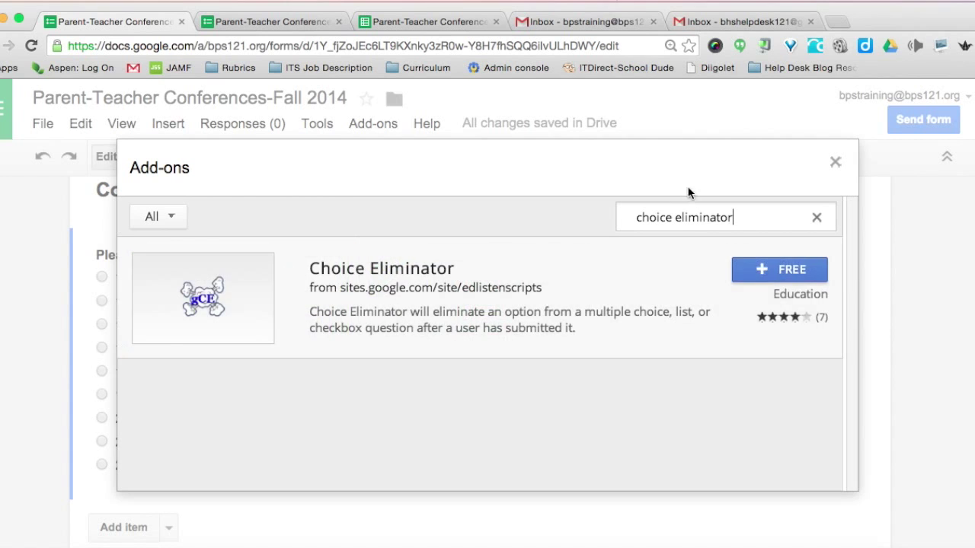
click(768, 276)
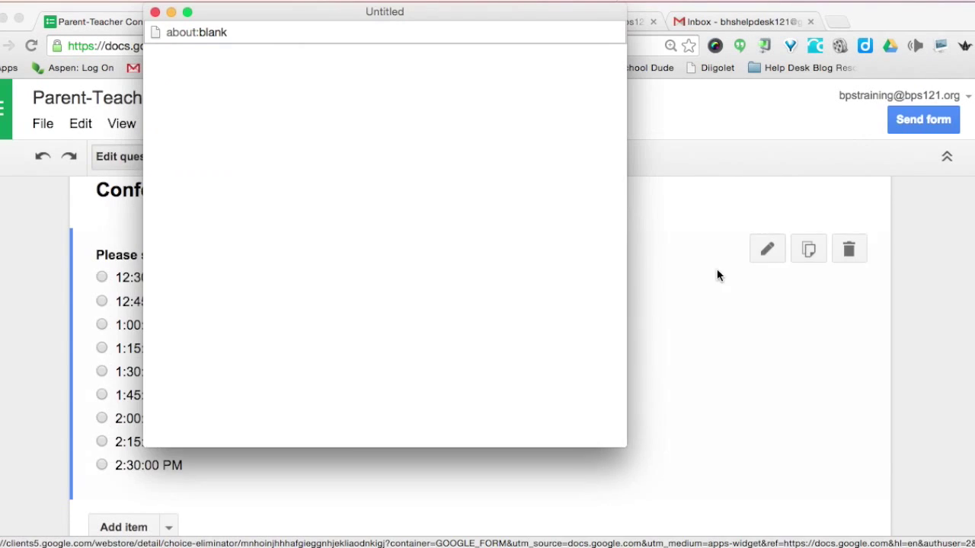
scroll(473, 326, down, 5)
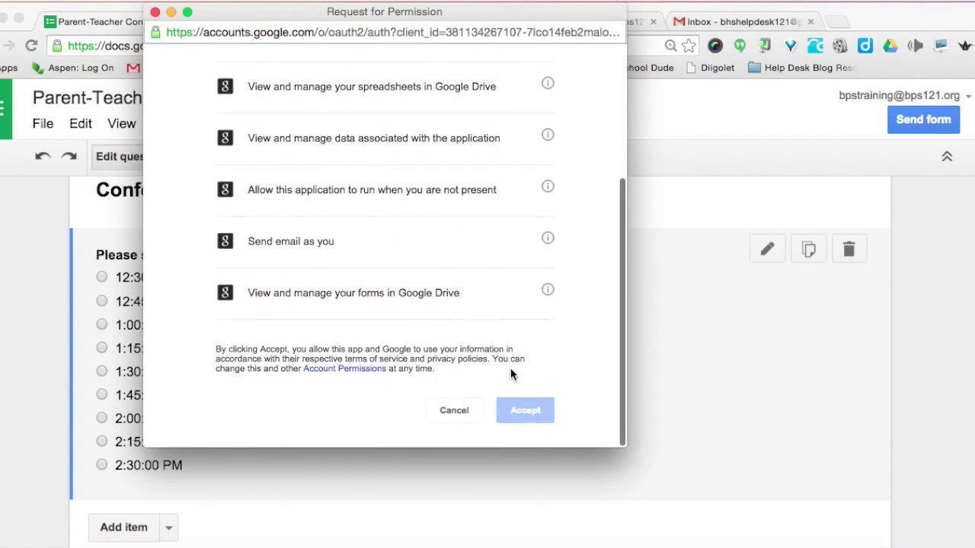
click(512, 414)
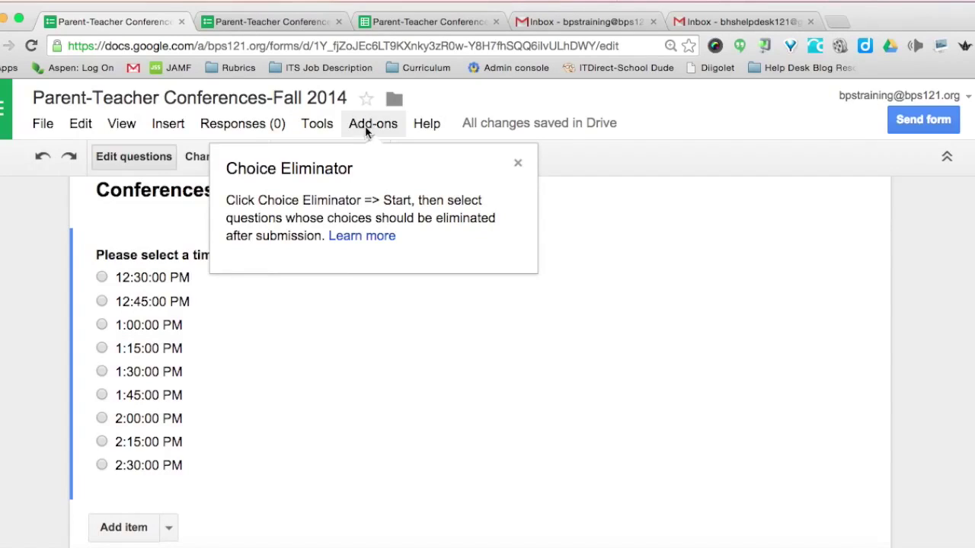
click(517, 163)
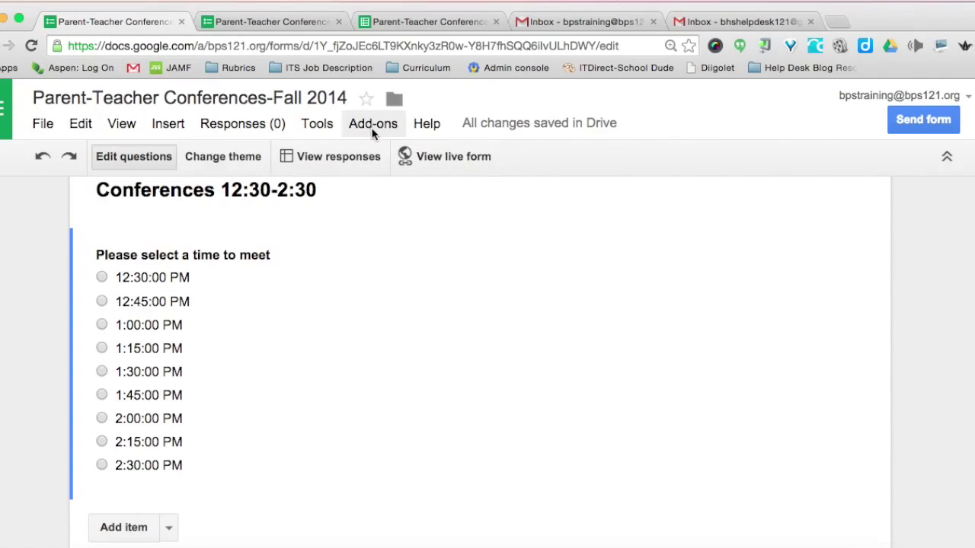
Launch Choice Eliminator using Start from its Add-ons submenu.
click(373, 126)
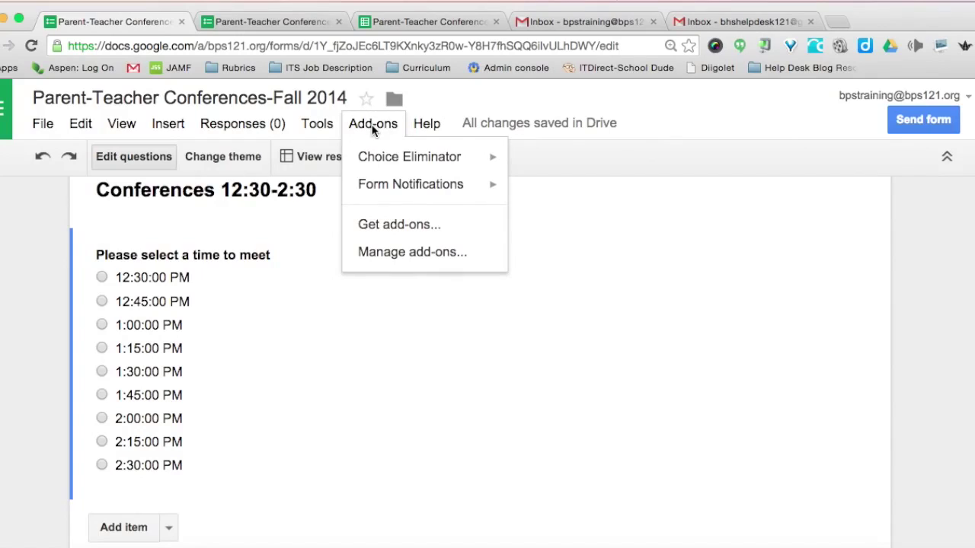
mouse_move(398, 170)
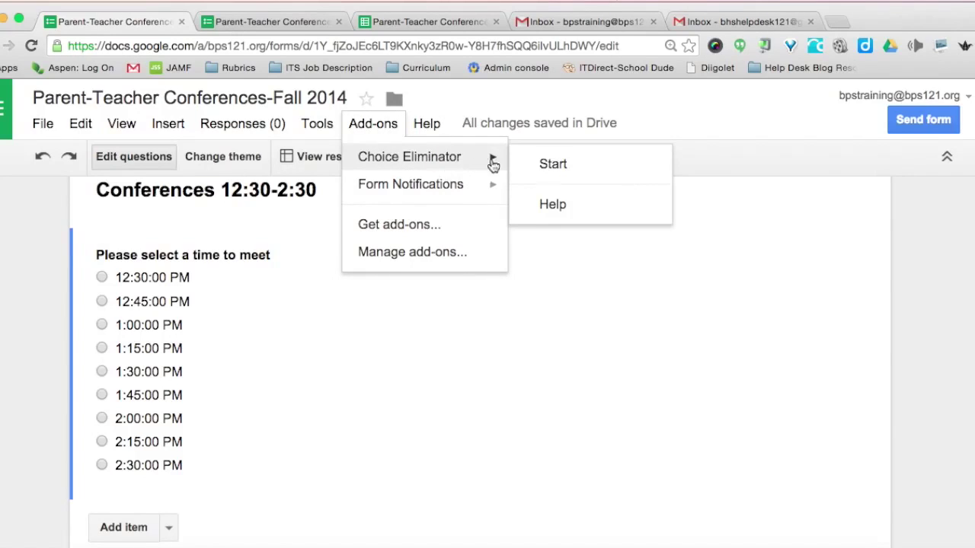
click(557, 167)
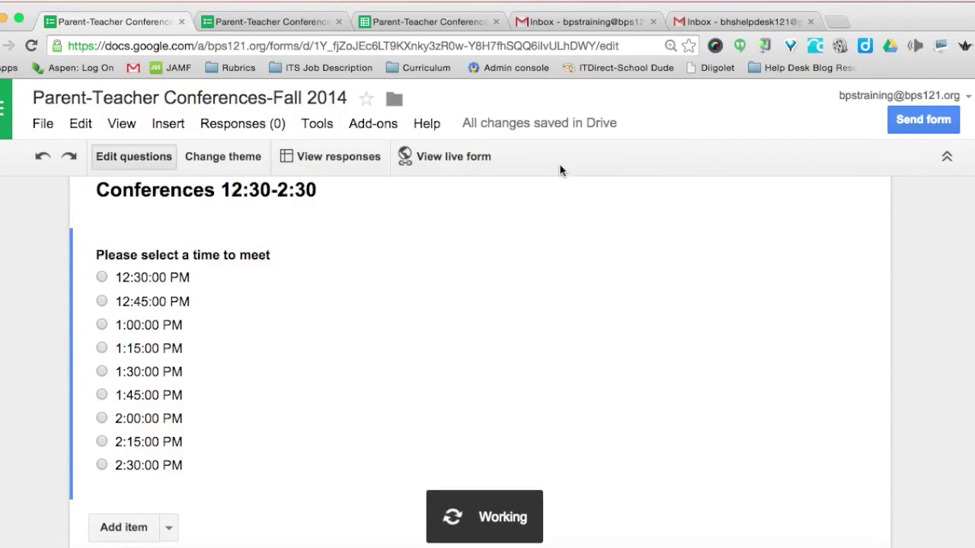
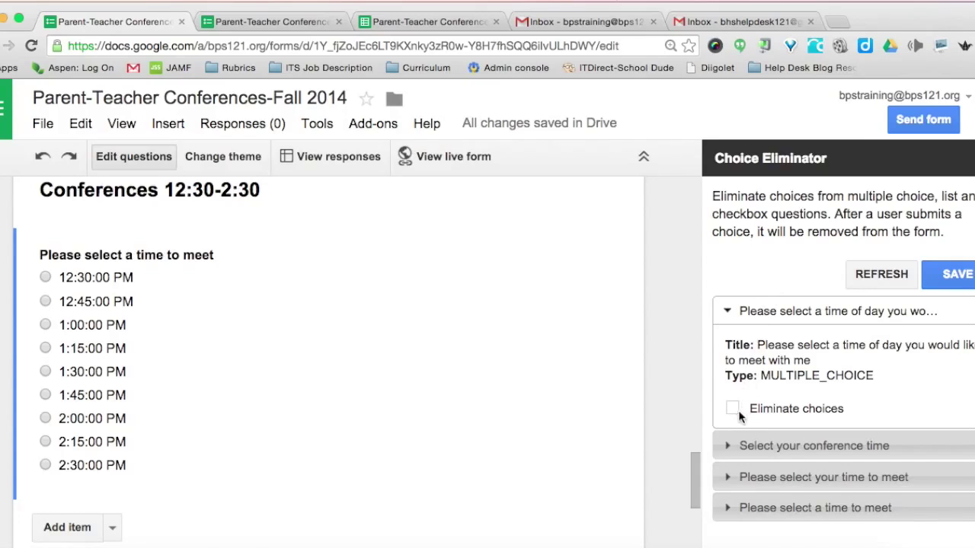
Collapse the time-of-day question's details in the Choice Eliminator panel.
click(727, 314)
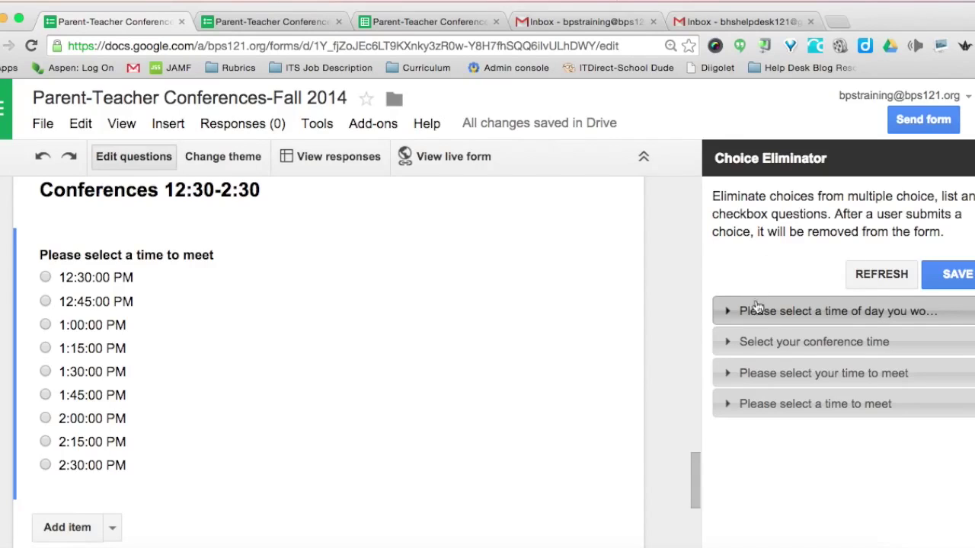
Enable choice elimination on both 'time to meet' questions, save the settings, and close the panel.
click(761, 346)
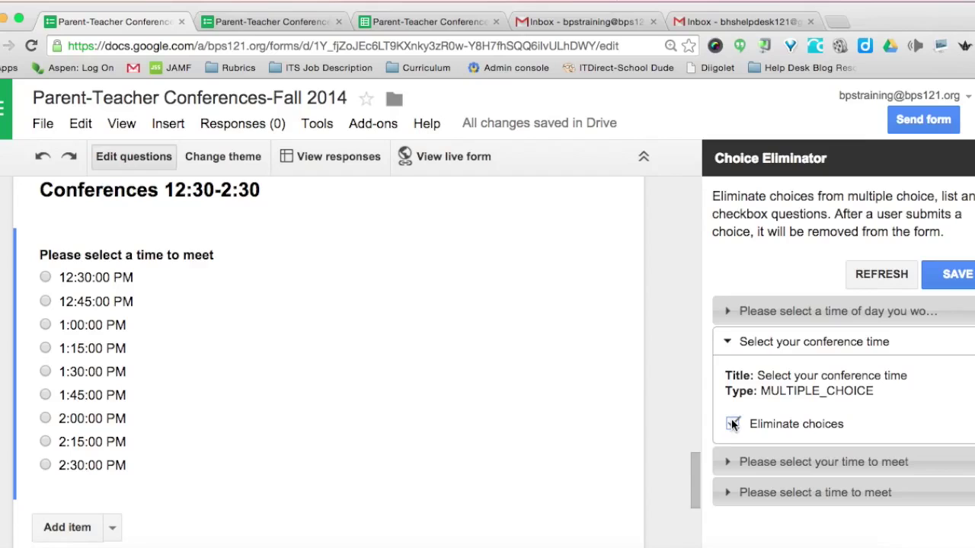
click(773, 463)
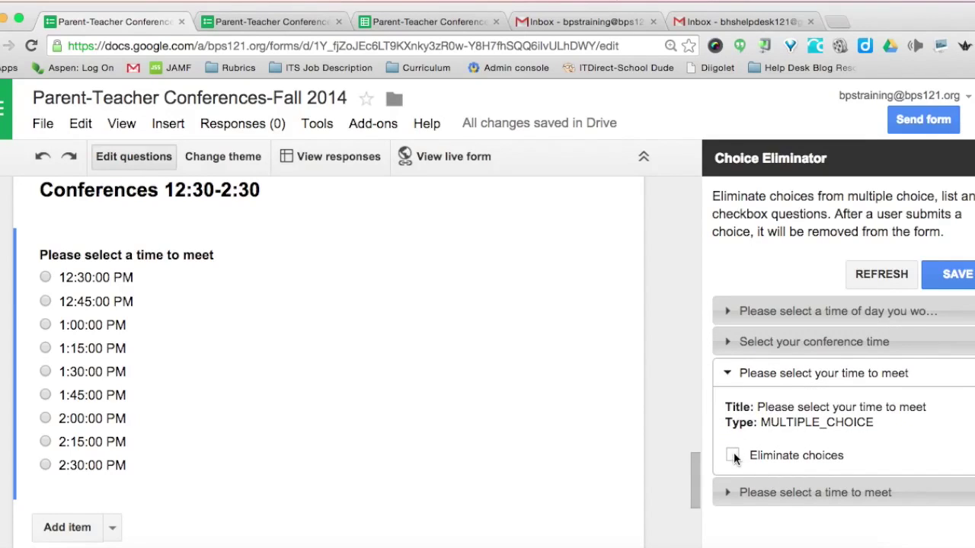
click(733, 457)
click(748, 493)
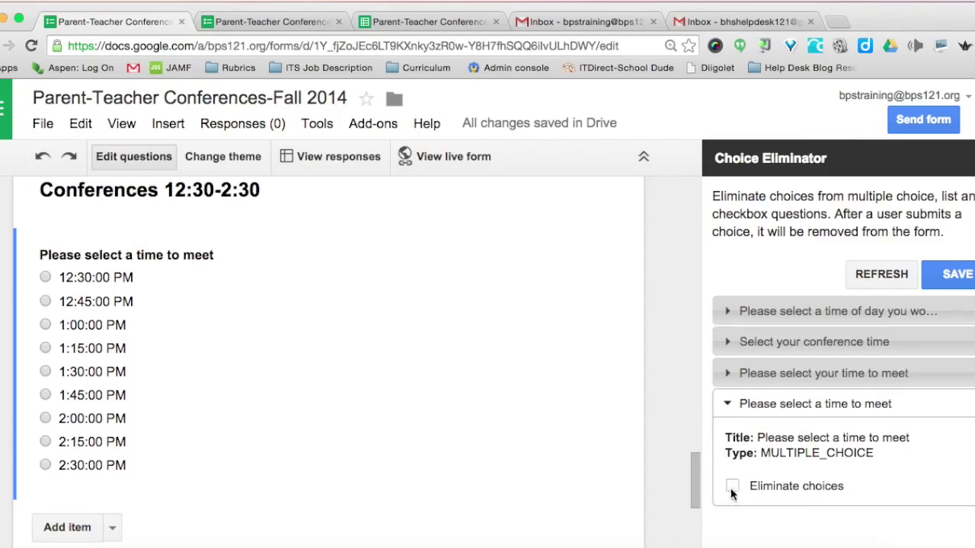
click(732, 486)
click(950, 277)
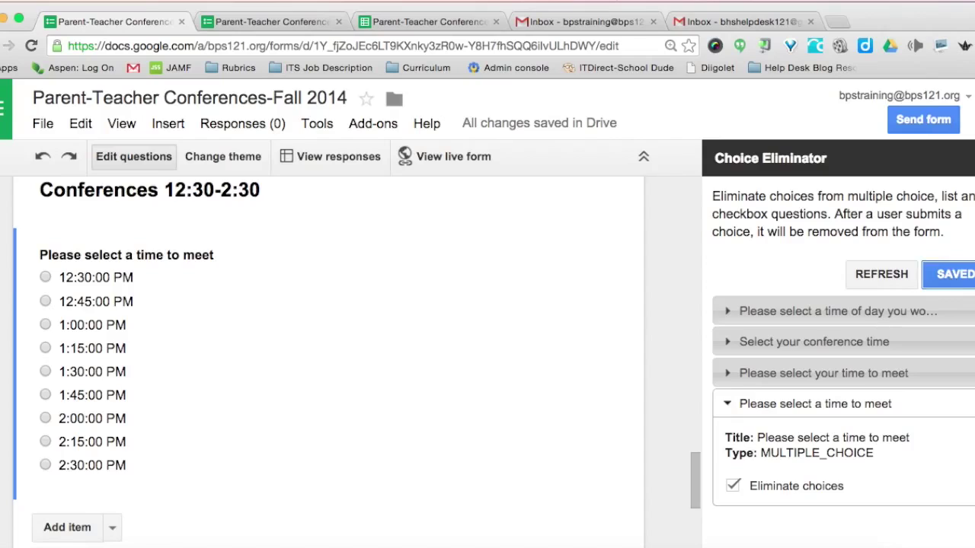
click(972, 159)
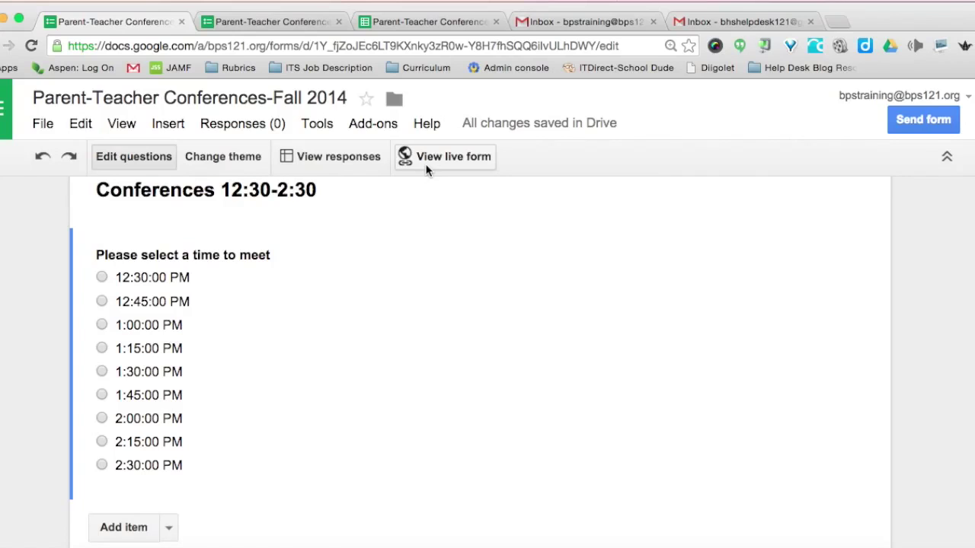
On the live form, enter the child's name, the parent's name and the parent's email.
click(421, 158)
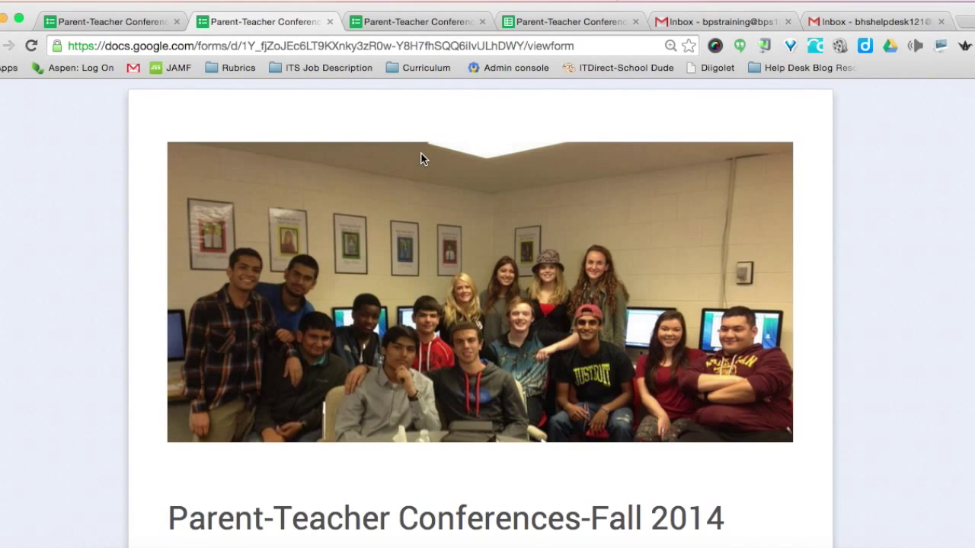
scroll(410, 199, down, 1)
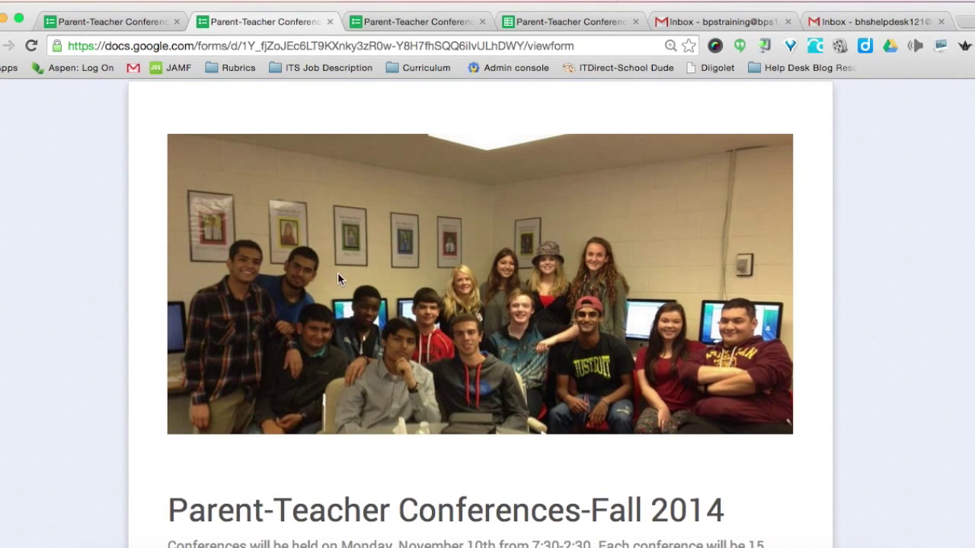
scroll(337, 272, down, 10)
scroll(251, 353, down, 1)
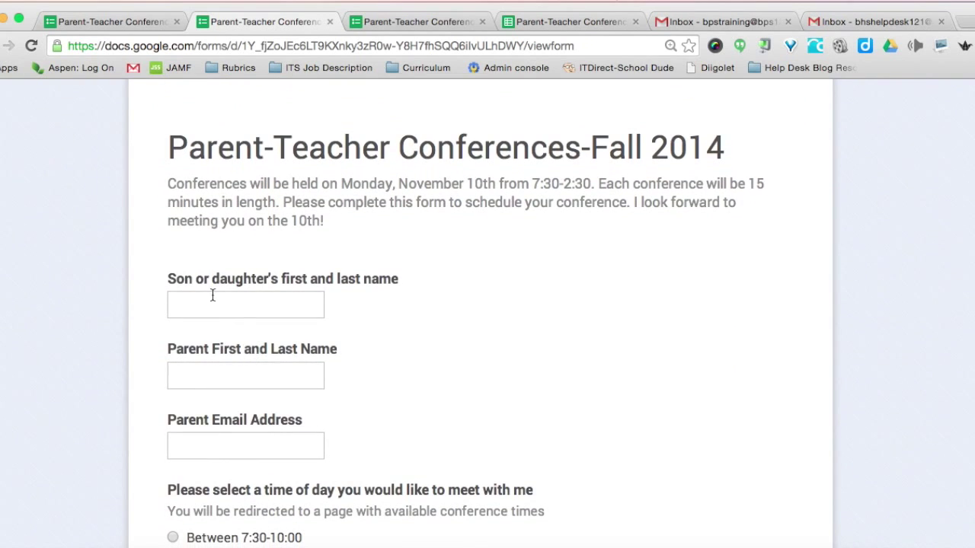
click(207, 301)
text(John Smith)
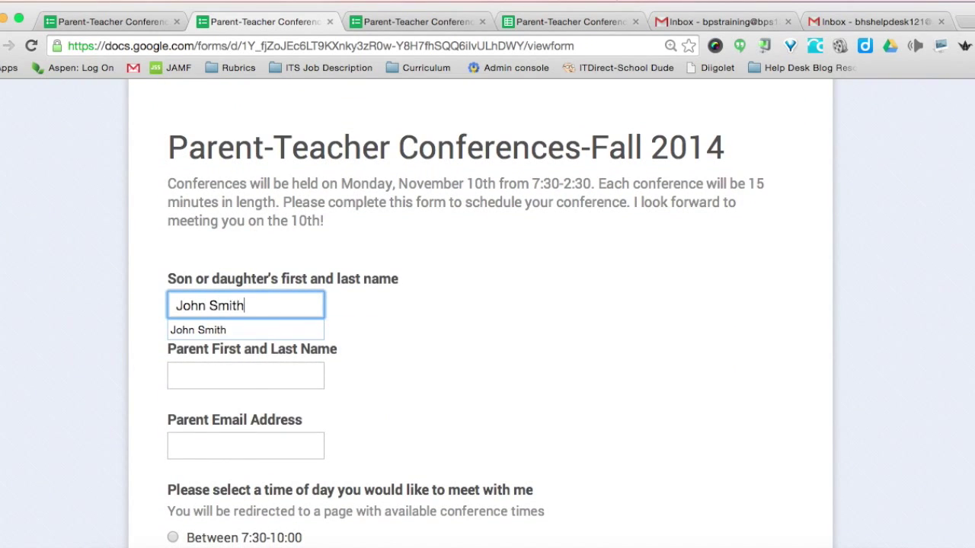
click(176, 376)
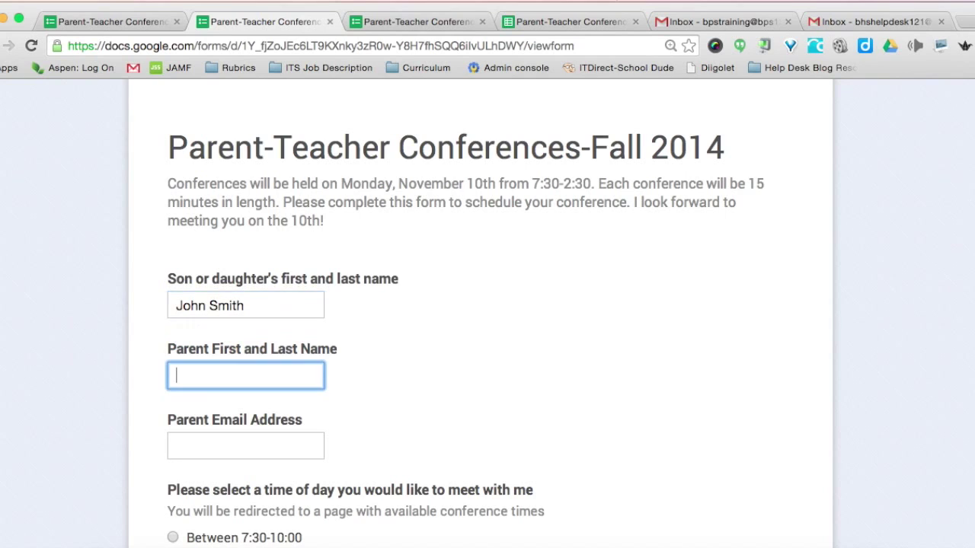
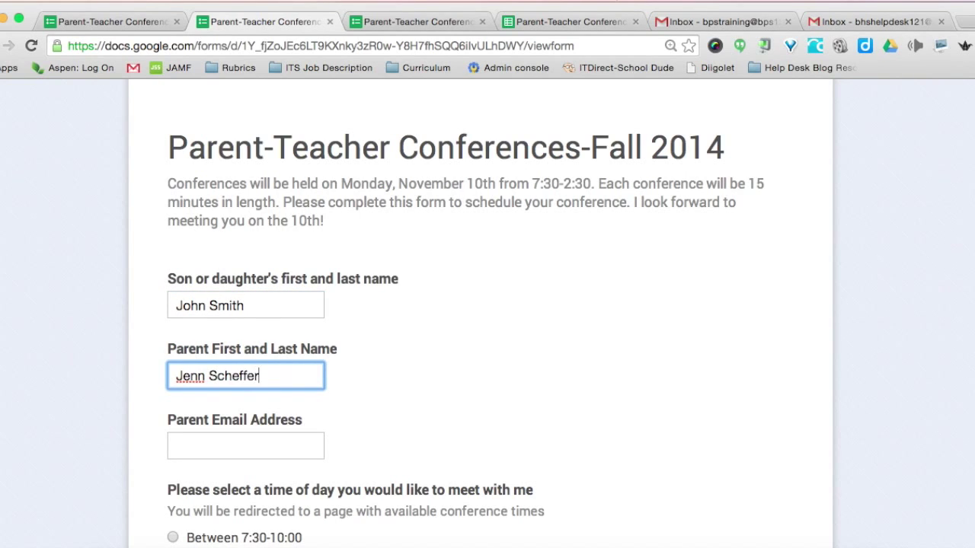
click(177, 445)
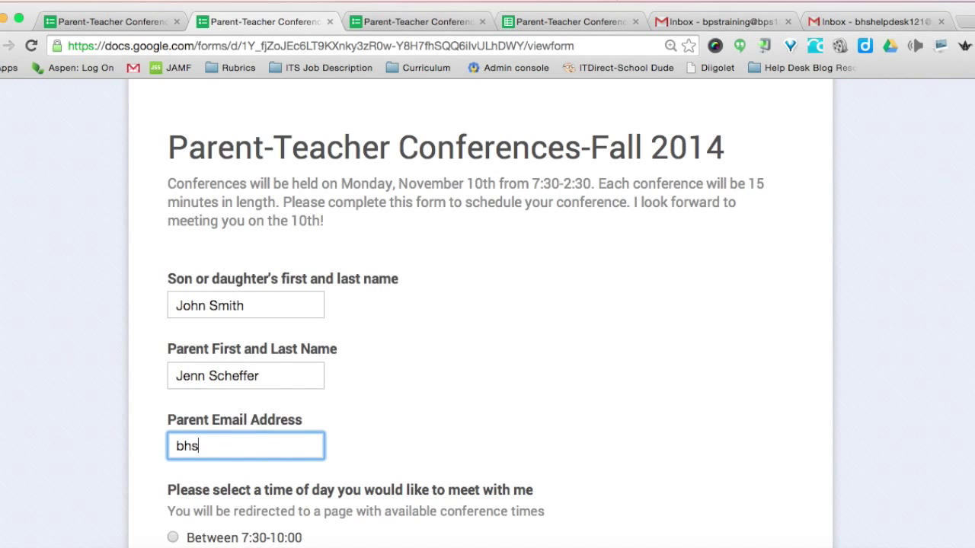
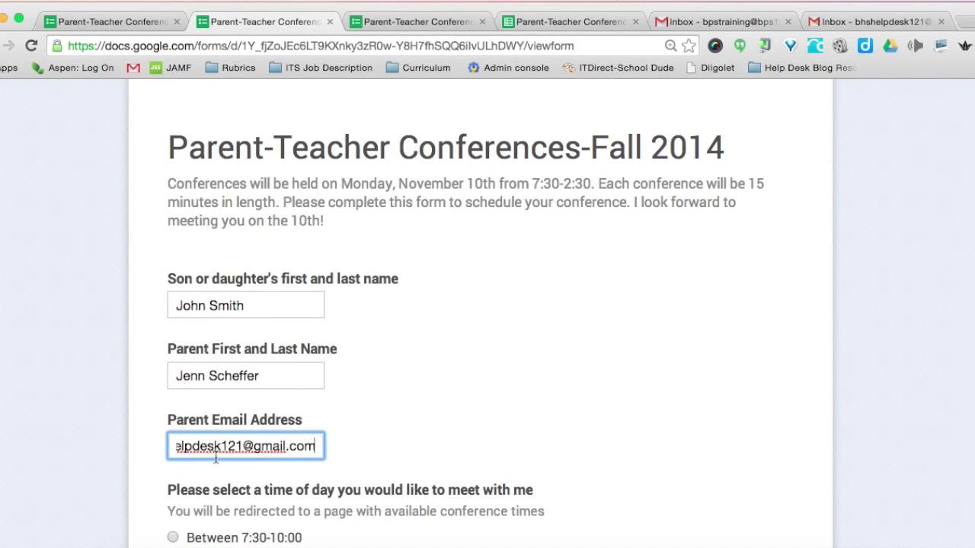
Choose the Between 7:30-10:00 block, pick the 7:30:00 AM slot, and submit.
scroll(214, 455, down, 2)
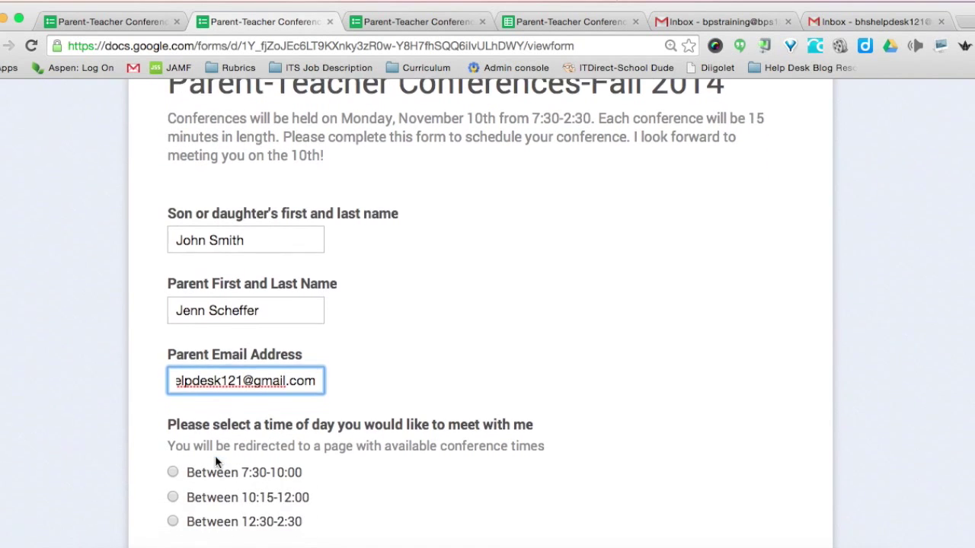
scroll(268, 407, down, 3)
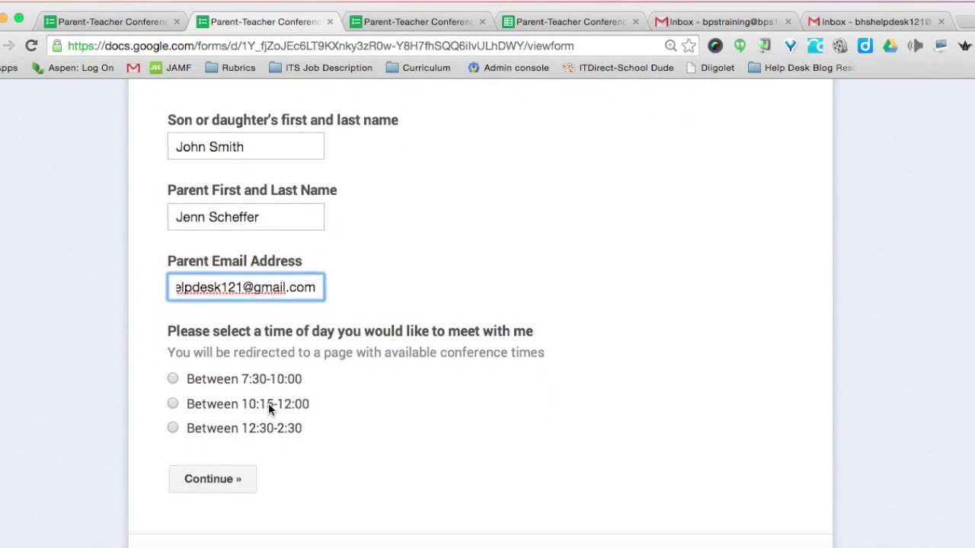
click(173, 375)
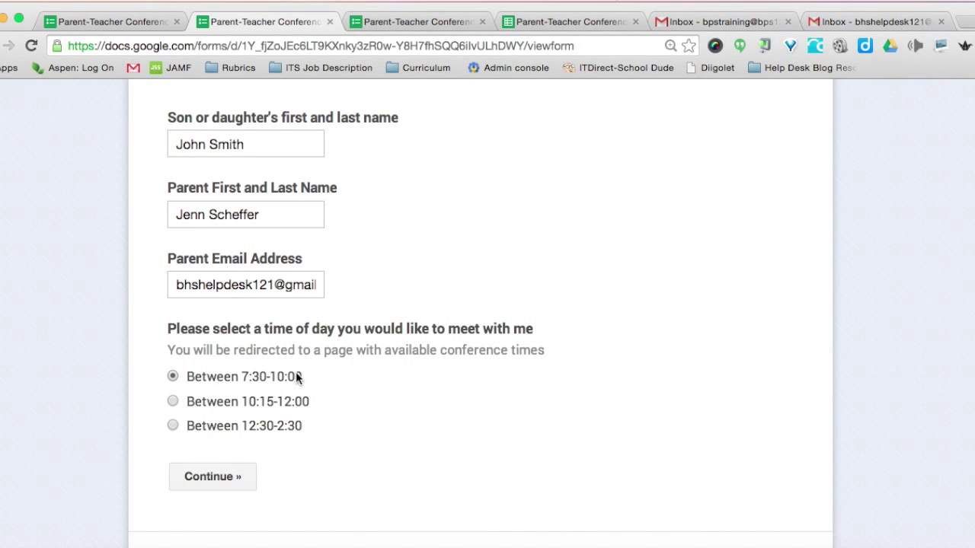
click(213, 478)
scroll(215, 483, down, 5)
scroll(215, 483, down, 5)
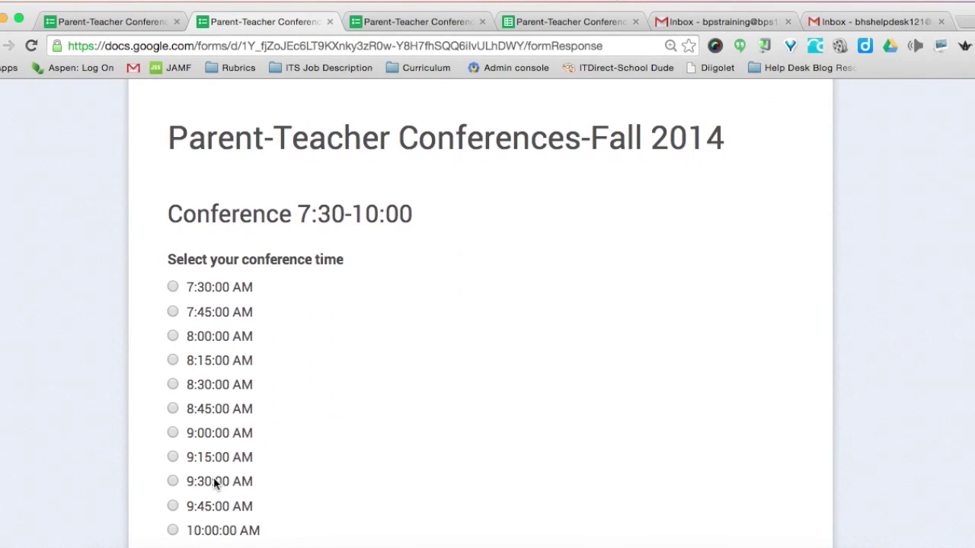
click(172, 287)
scroll(279, 416, down, 5)
click(286, 351)
scroll(293, 400, down, 3)
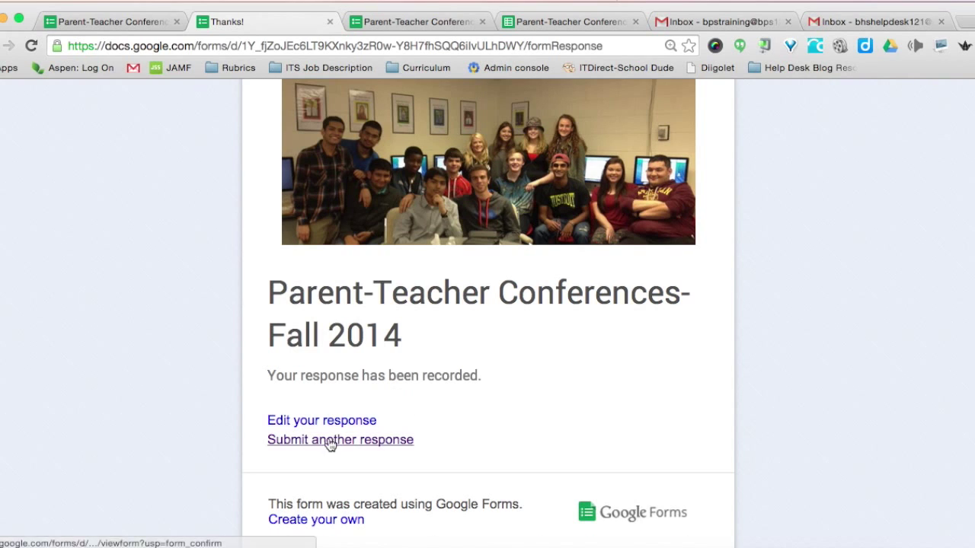
Start a second response with the child's and parent's names and the autofilled parent email.
click(312, 446)
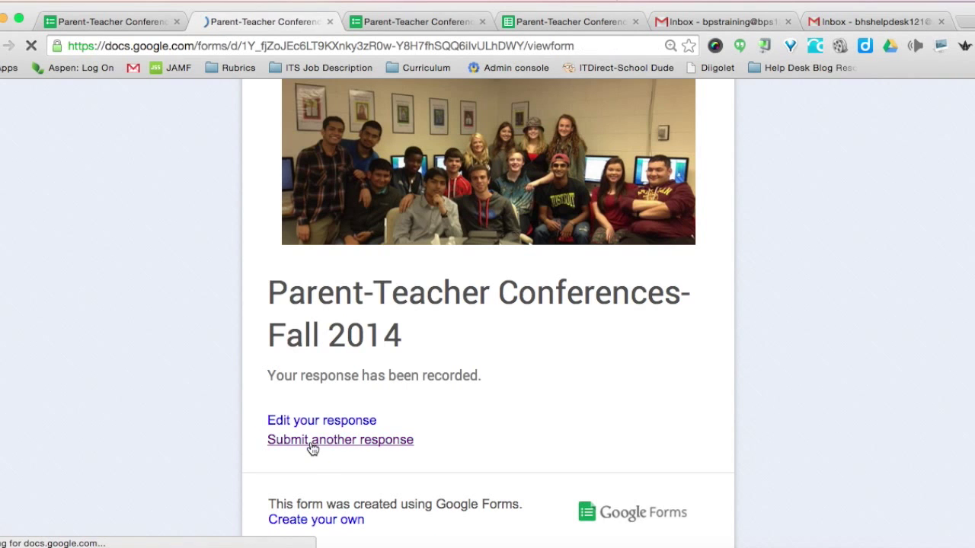
scroll(311, 446, down, 5)
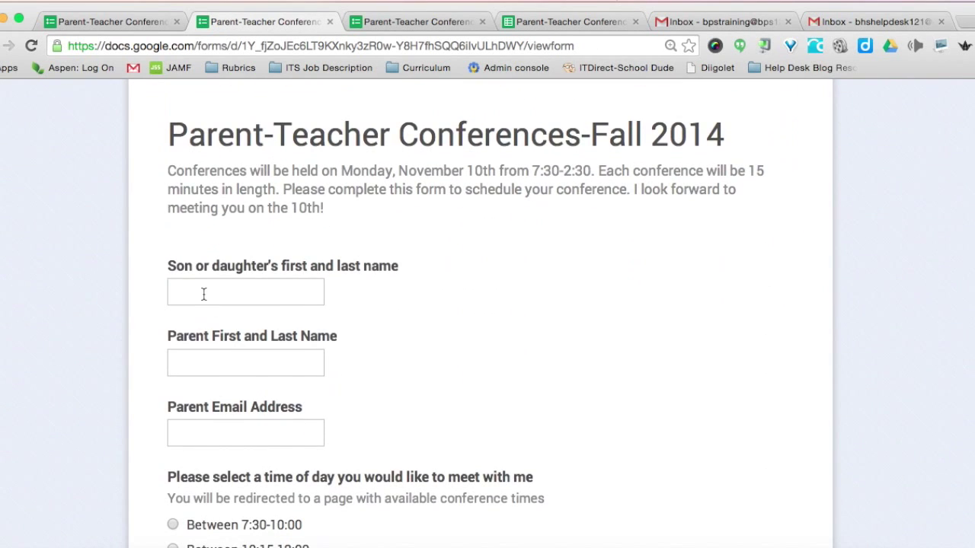
click(213, 297)
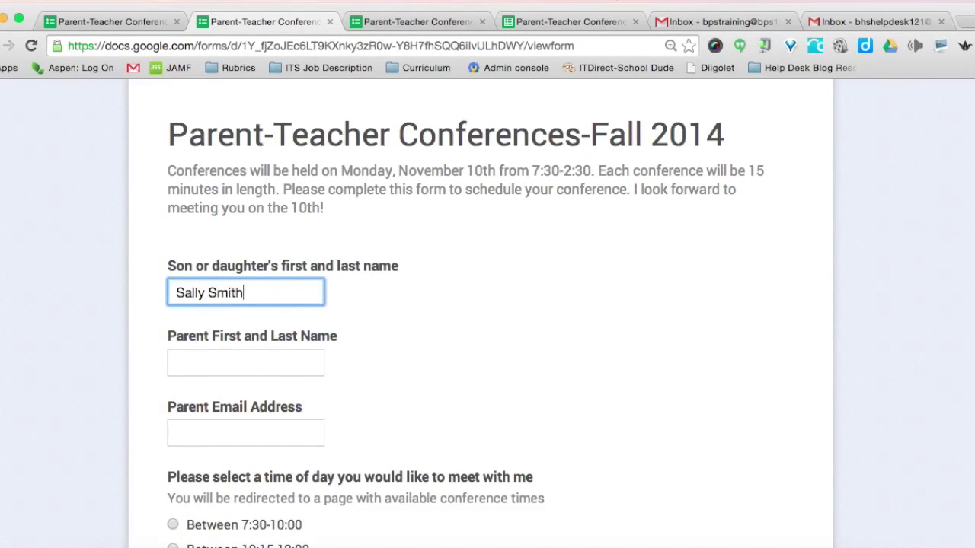
key(Tab)
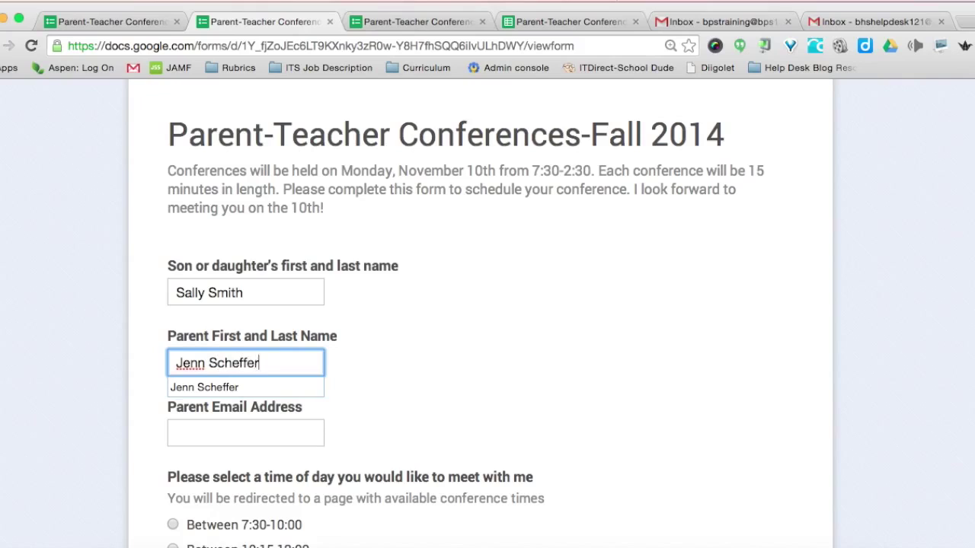
key(Tab)
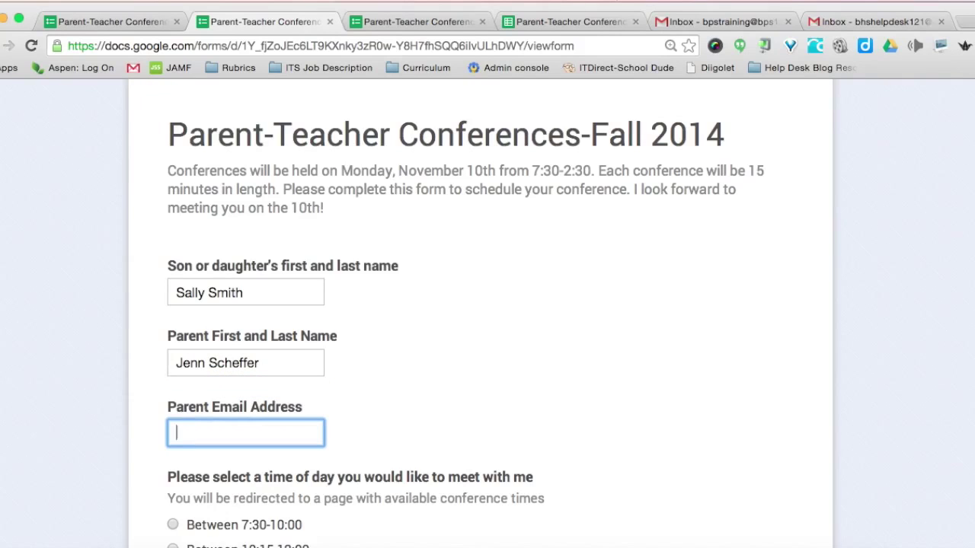
key(Down)
key(Return)
Choose the Between 7:30-10:00 block, pick the 7:45:00 AM slot, and submit.
scroll(246, 282, down, 3)
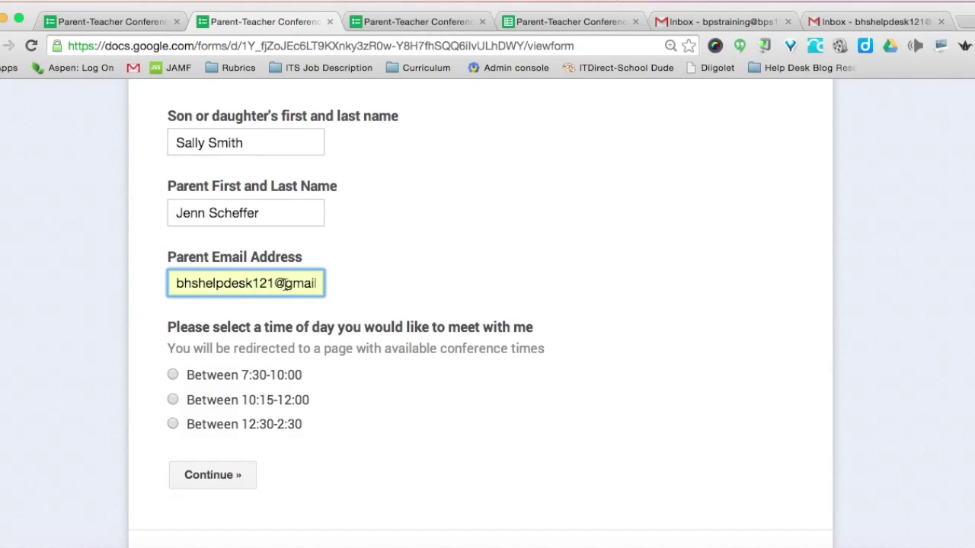
click(173, 375)
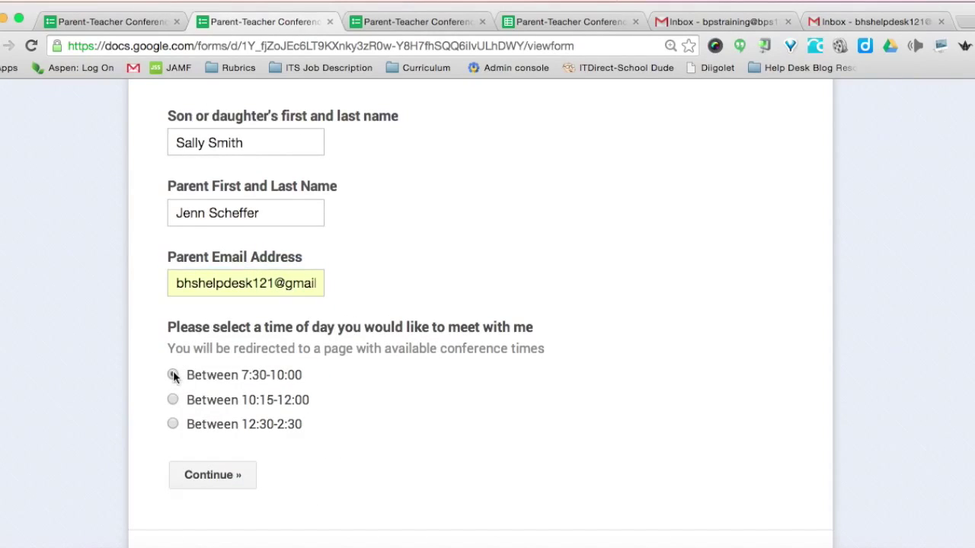
click(193, 475)
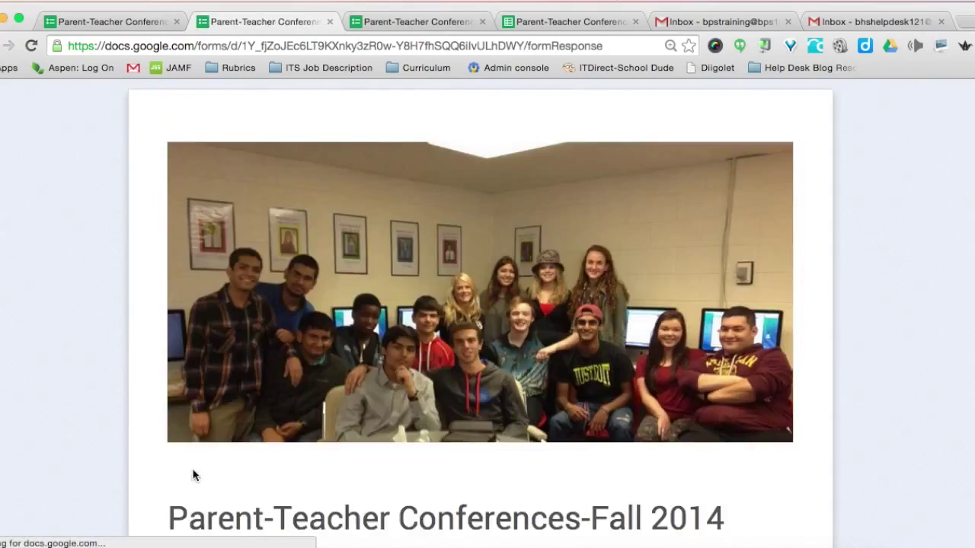
scroll(193, 472, down, 5)
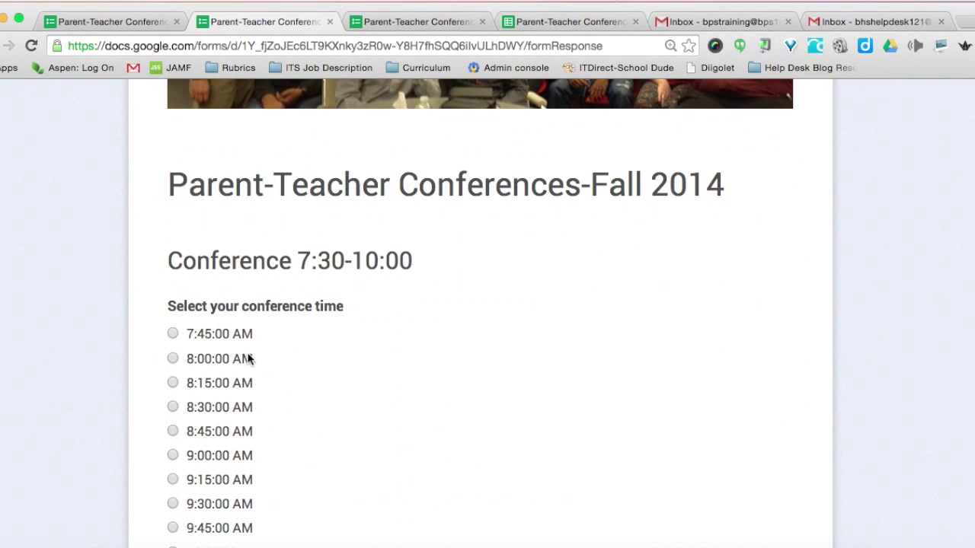
click(174, 336)
scroll(455, 424, down, 4)
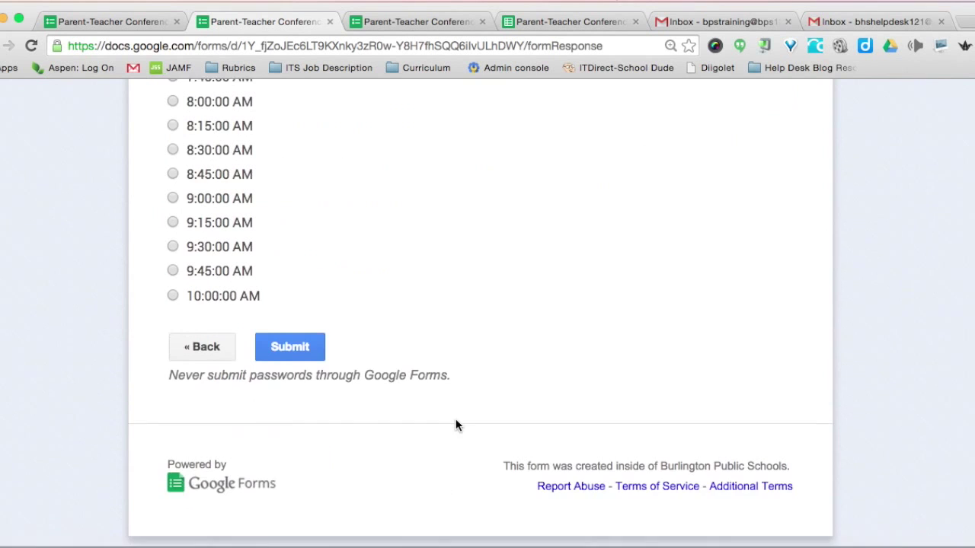
click(298, 349)
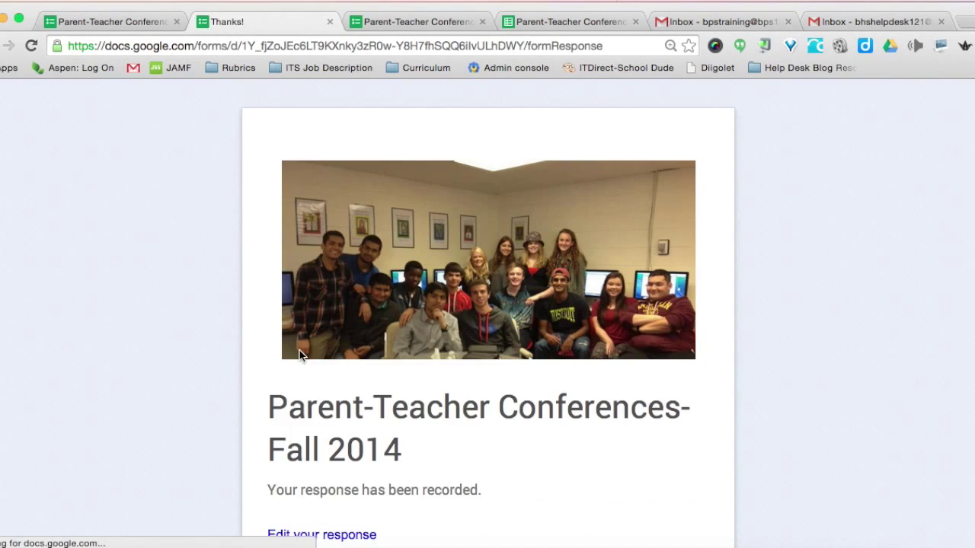
scroll(332, 346, down, 2)
scroll(335, 341, up, 2)
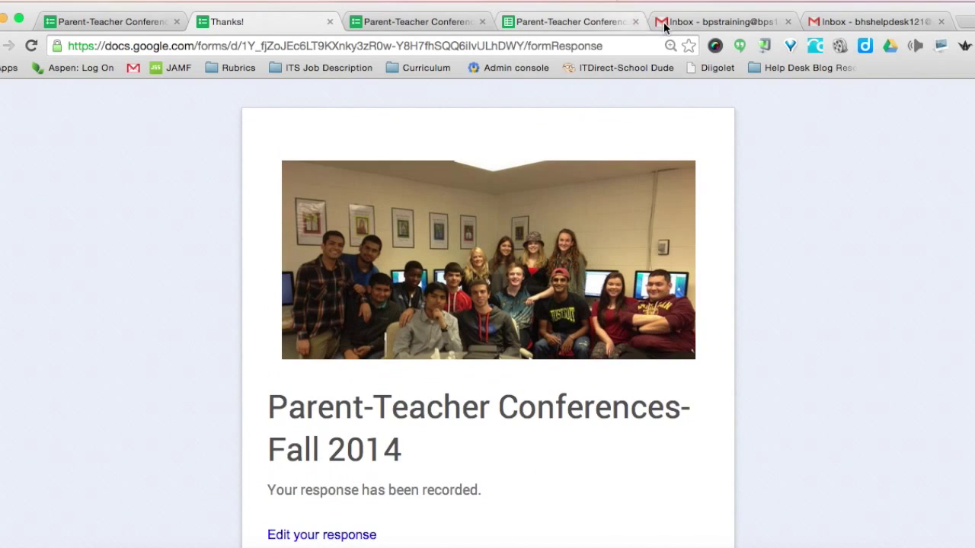
click(684, 24)
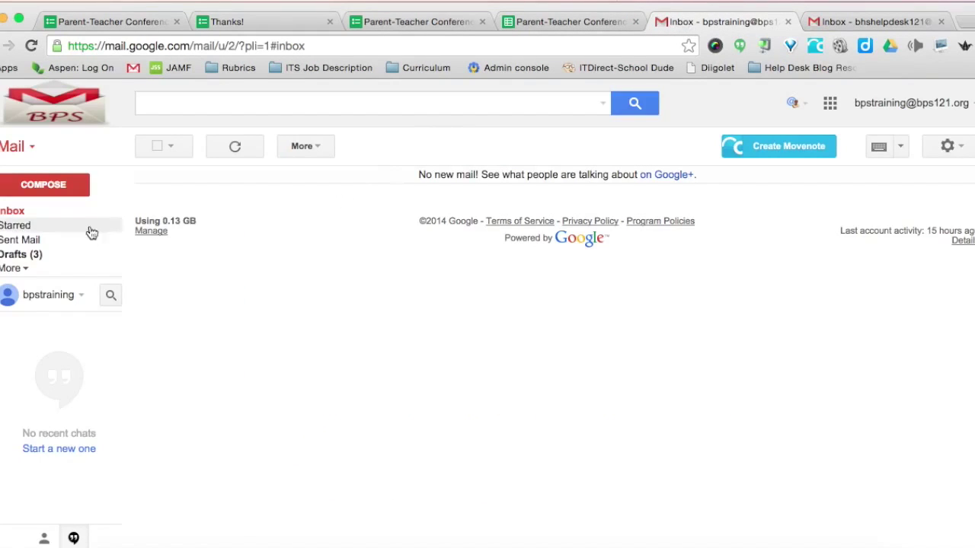
Reload the teacher's inbox and read both Form submissions detected emails, the latest reporting 2 responses.
click(31, 46)
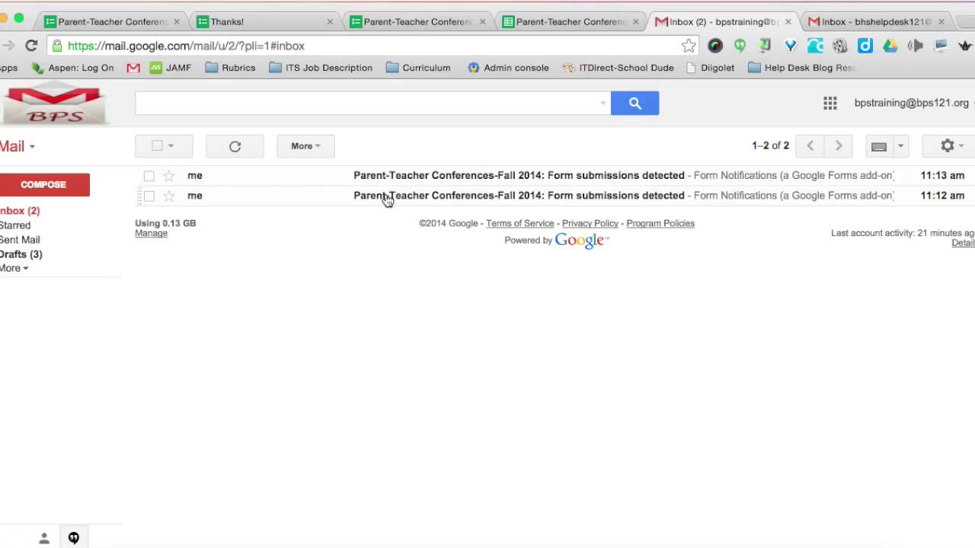
click(388, 197)
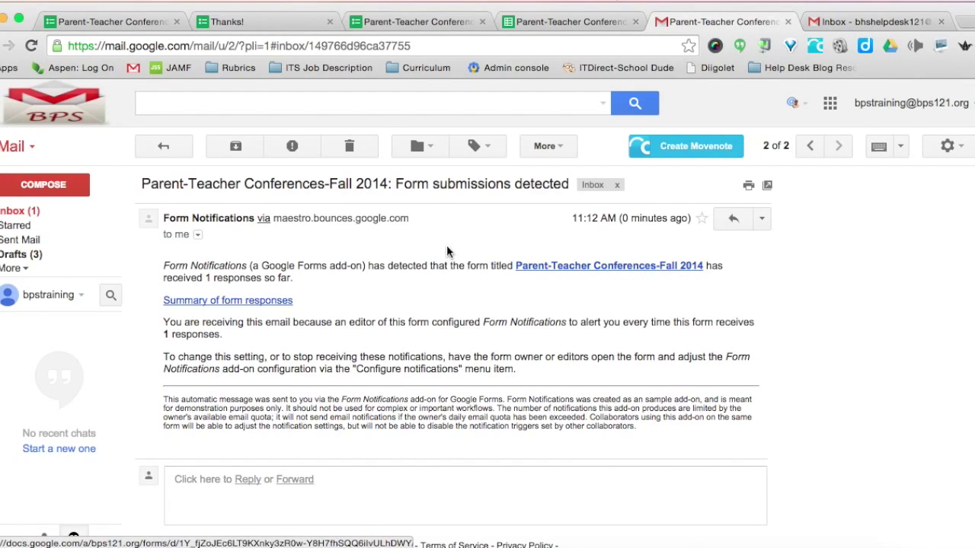
click(32, 211)
click(405, 177)
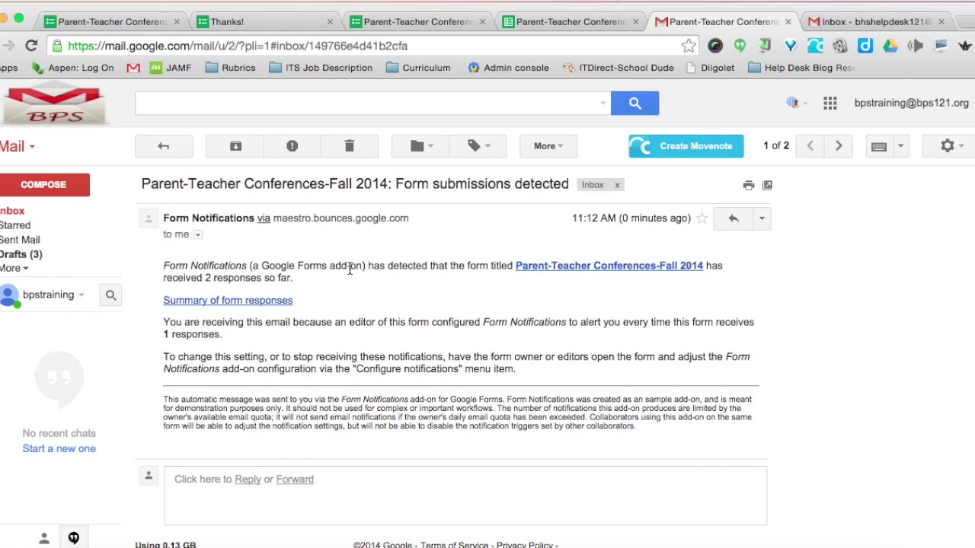
click(847, 22)
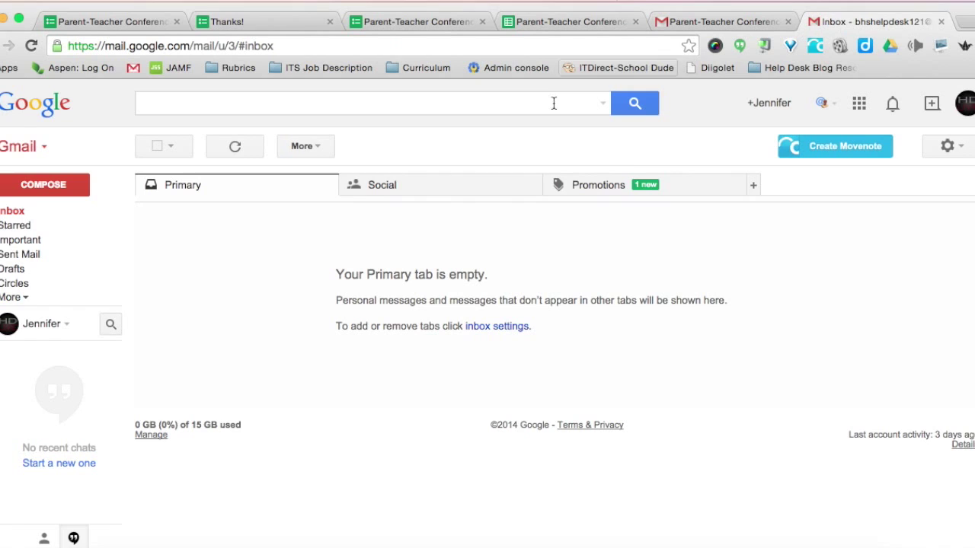
Read the parent's 'Thank you for filling out form' confirmation thread and go back to the inbox.
click(31, 211)
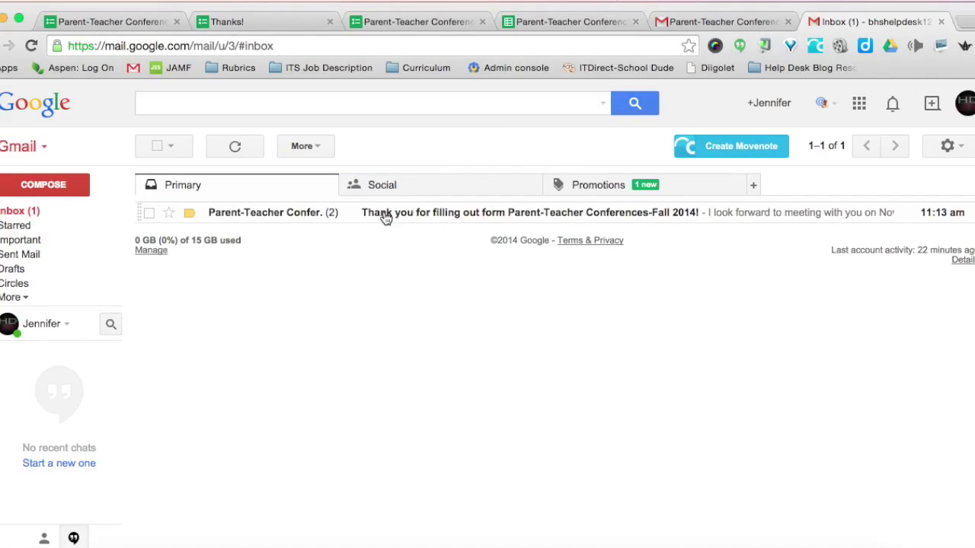
click(384, 216)
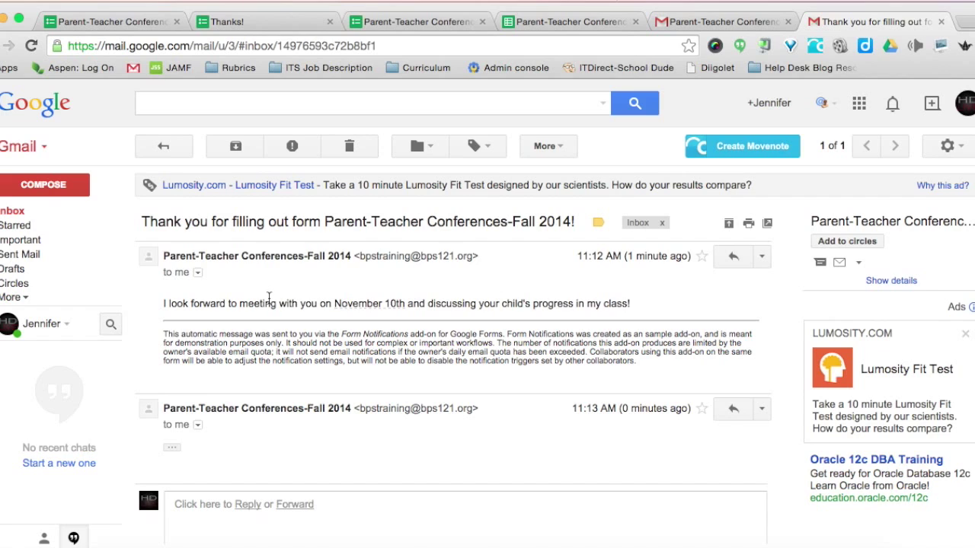
click(15, 214)
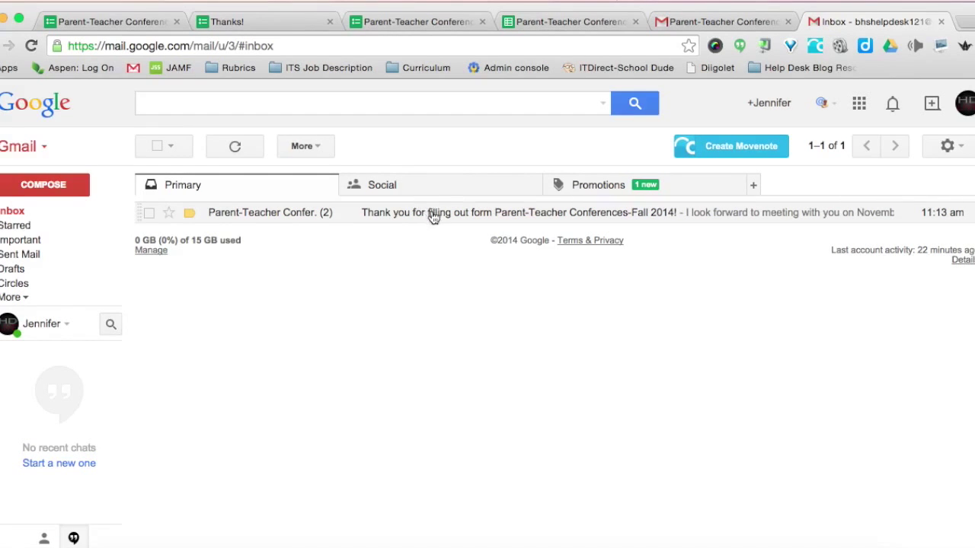
Open the form's response spreadsheet and check the 7:30:00 AM and 7:45:00 AM bookings in column F.
click(97, 25)
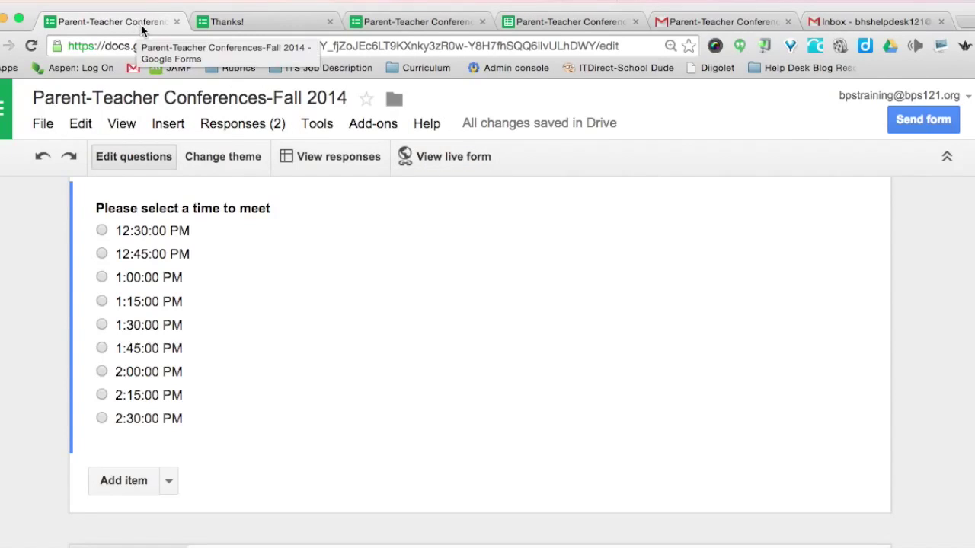
click(237, 125)
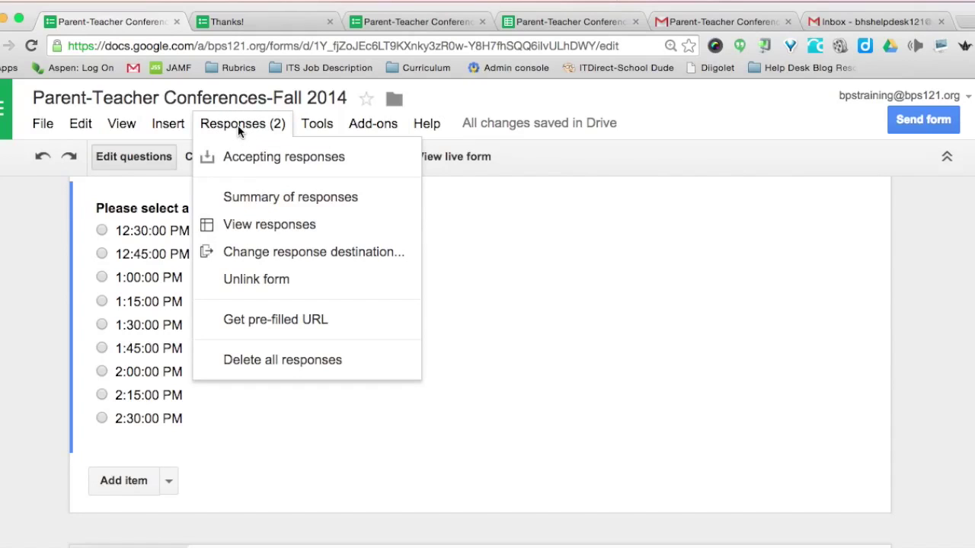
click(246, 224)
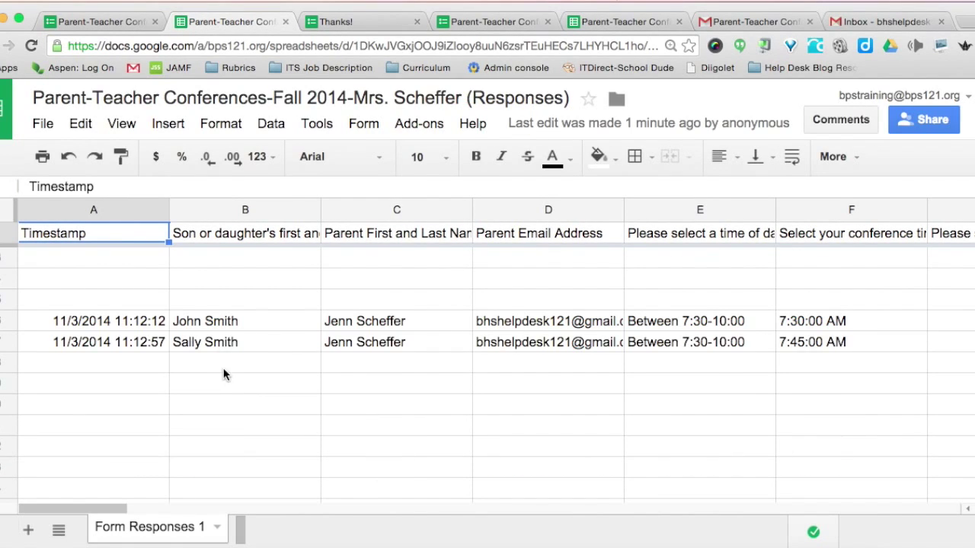
scroll(223, 368, down, 1)
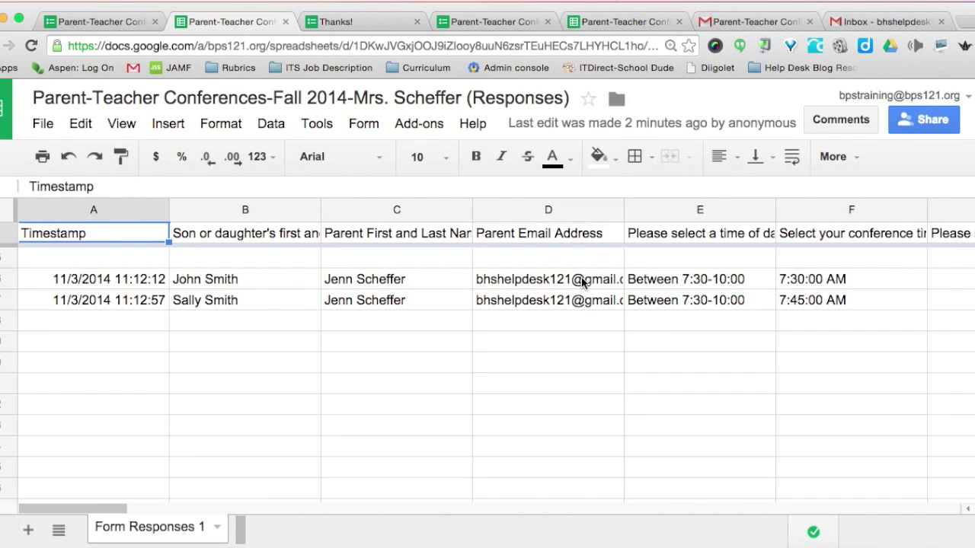
click(798, 284)
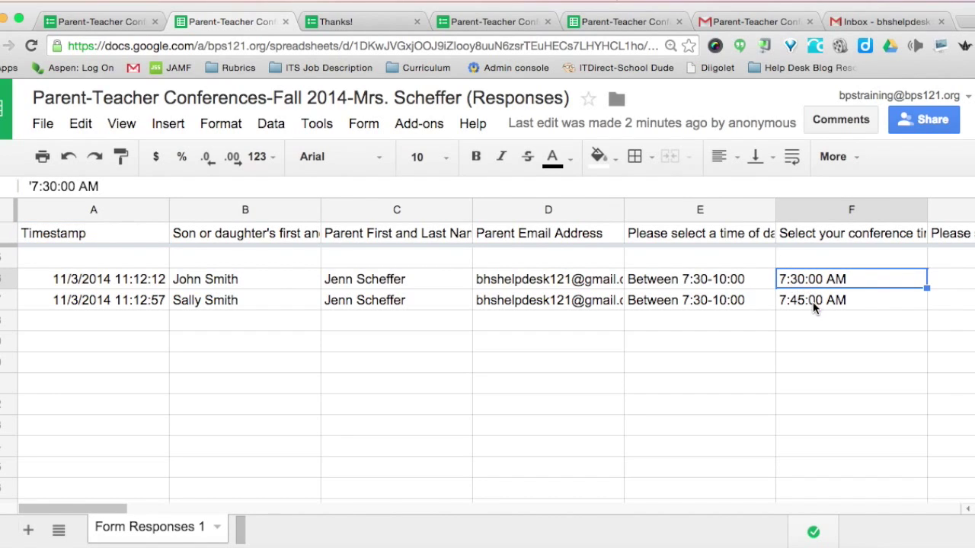
click(812, 302)
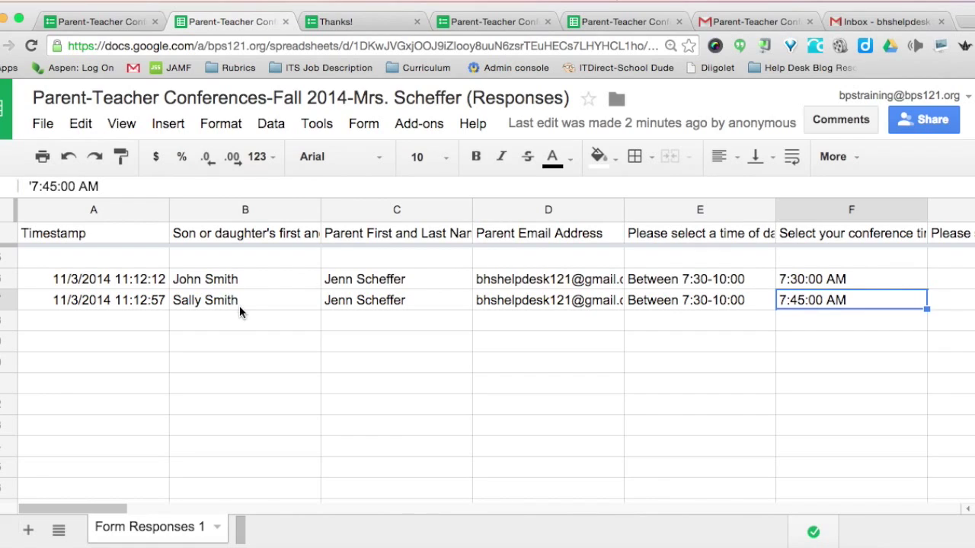